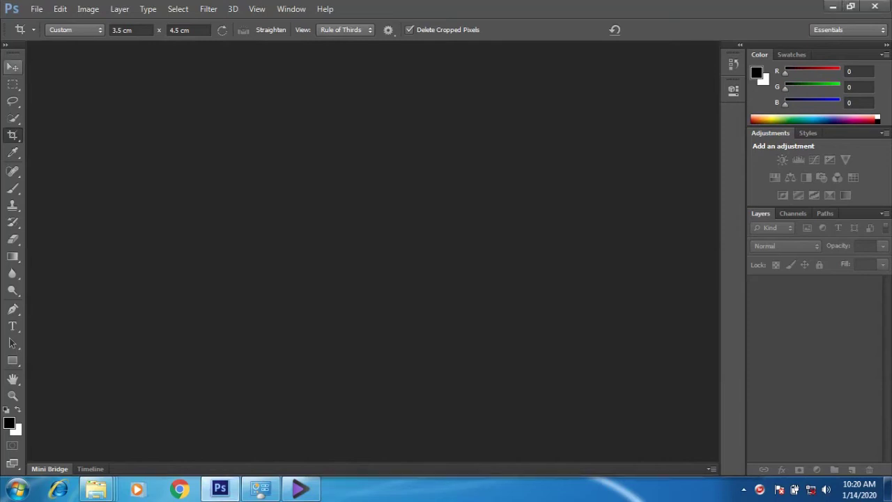
- Open the photo DSC_0115 from the tutorial folder
key(v)
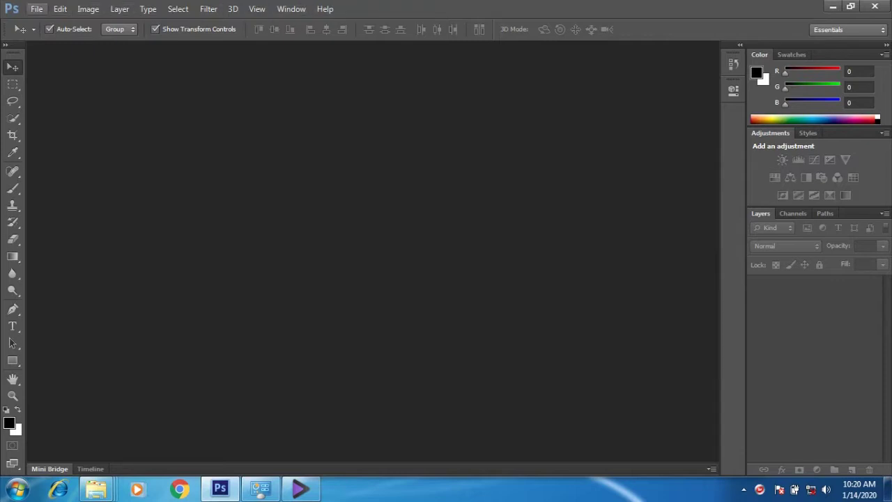
click(36, 9)
click(39, 33)
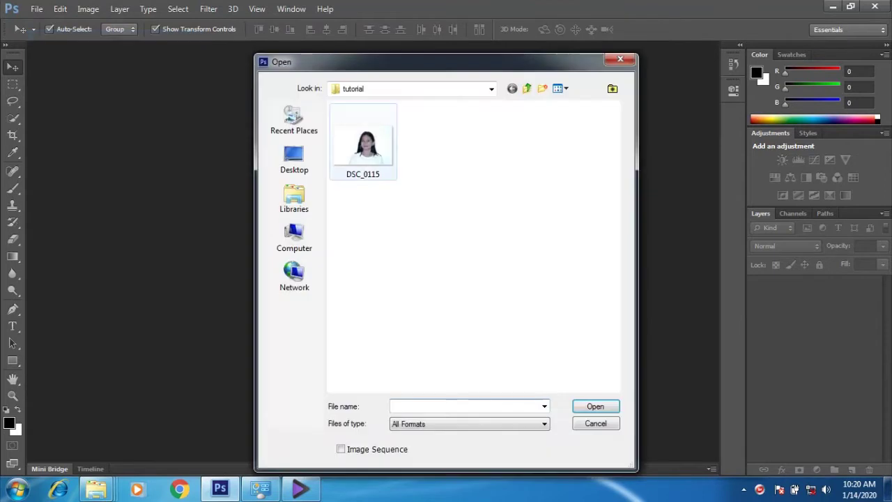
double_click(362, 143)
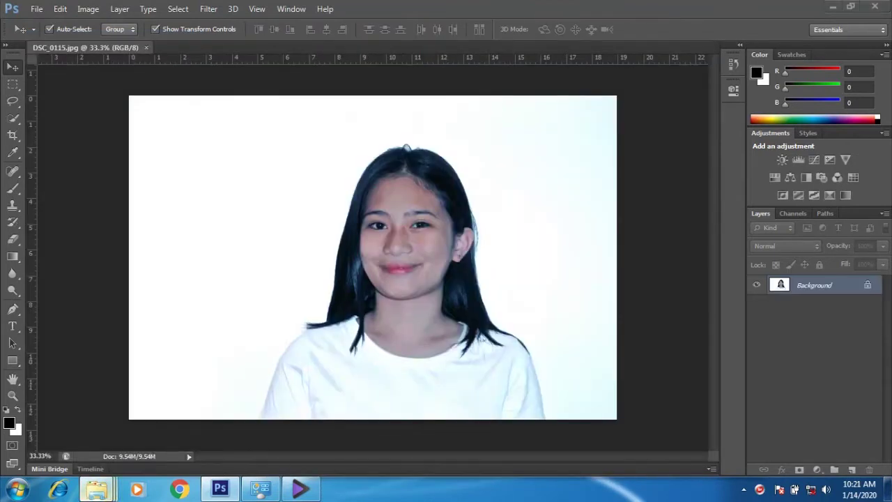
mouse_move(96, 488)
click(83, 418)
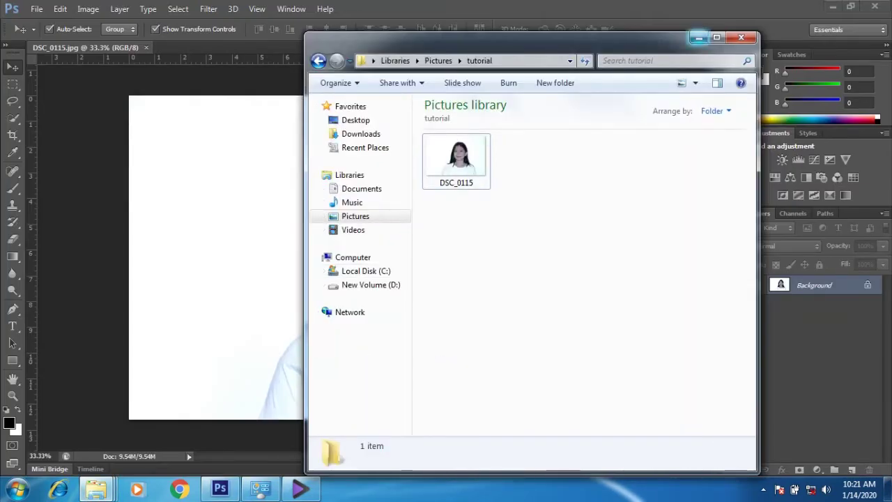
click(699, 37)
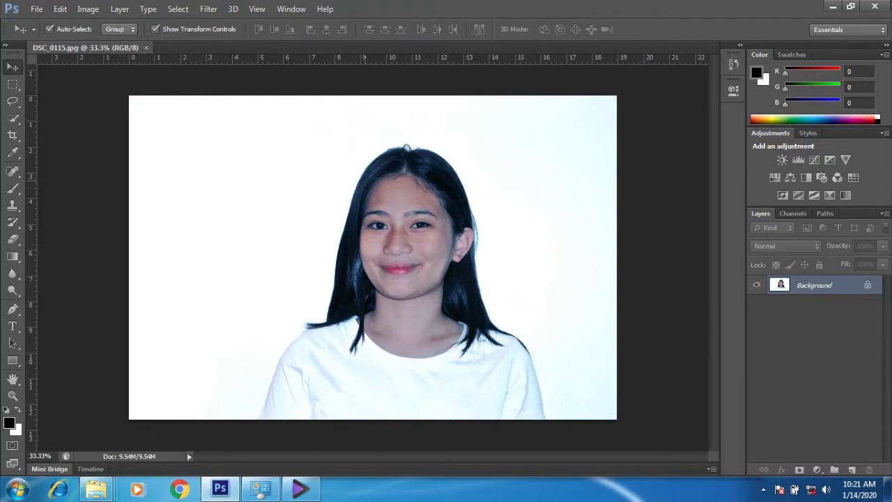
- Display the rulers around the photo and set their unit to centimeters
key(ctrl+r)
key(ctrl+r)
right_click(347, 58)
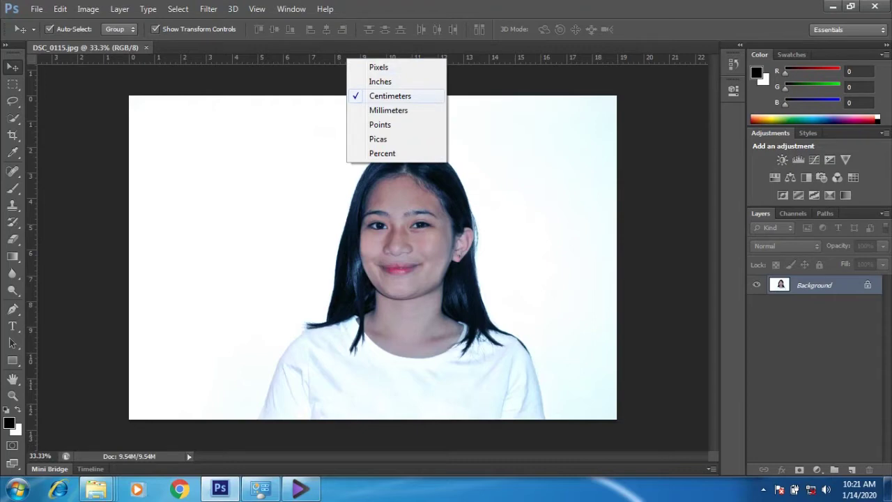
click(389, 96)
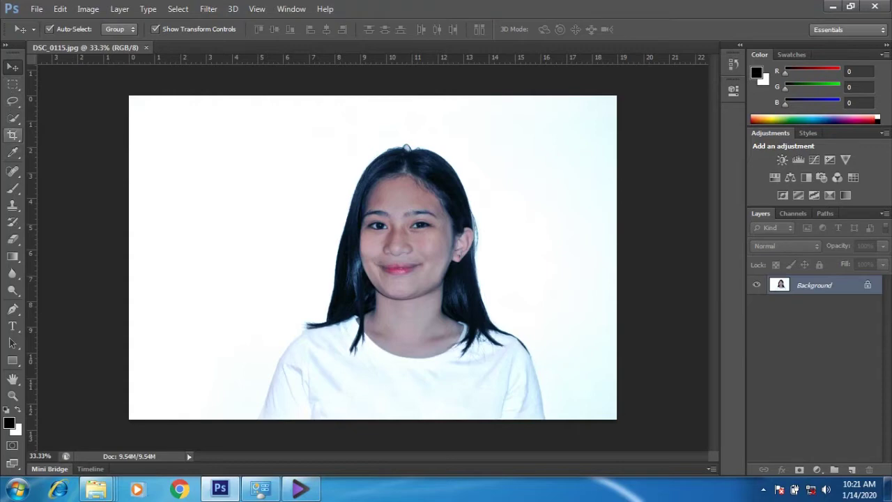
- Start a crop of the photo with a custom size of 3.5 cm wide by 4.5 cm high
click(13, 134)
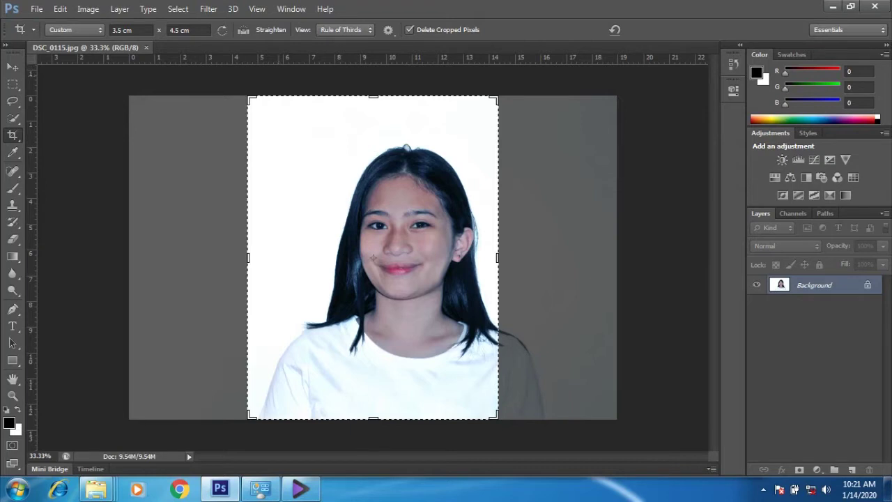
click(26, 29)
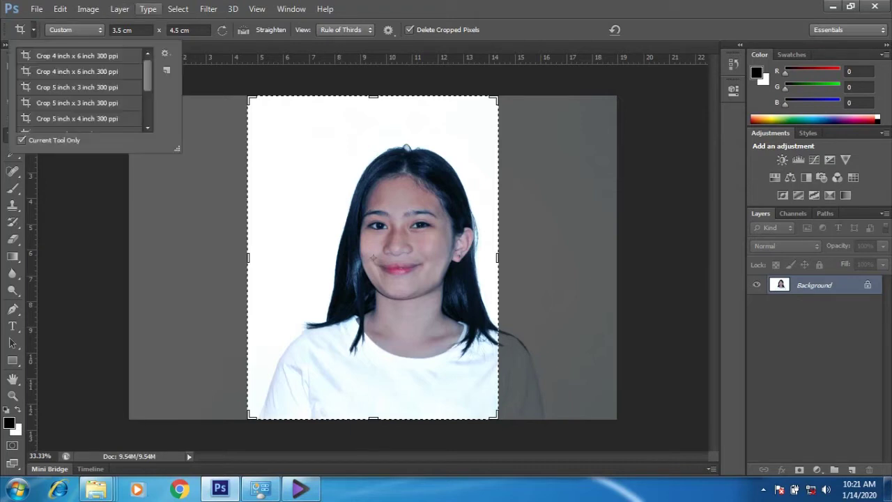
click(131, 30)
click(74, 29)
click(66, 43)
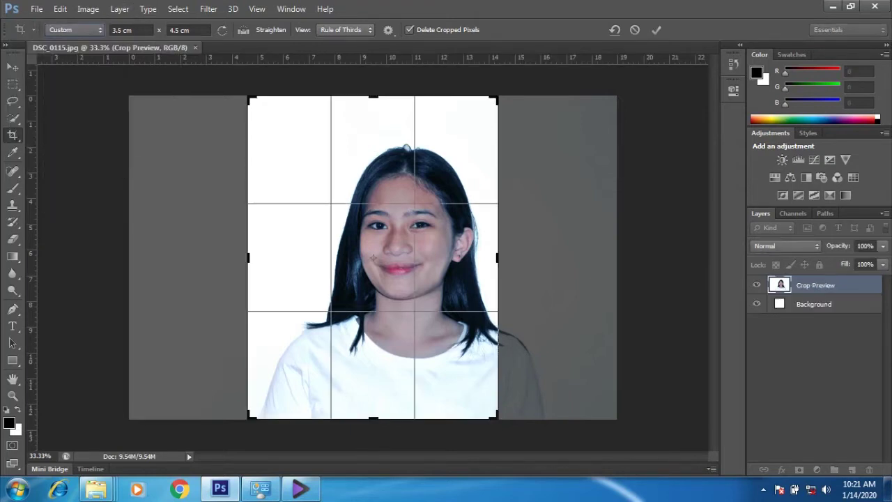
click(132, 30)
click(189, 30)
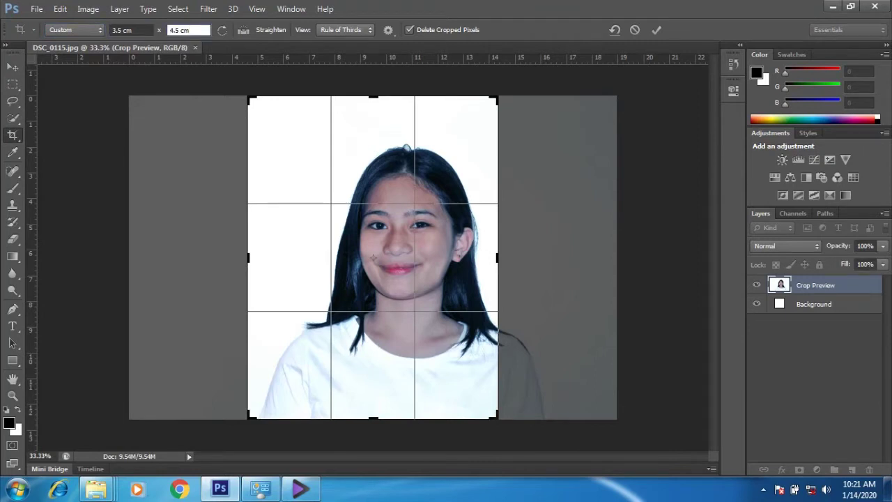
click(131, 30)
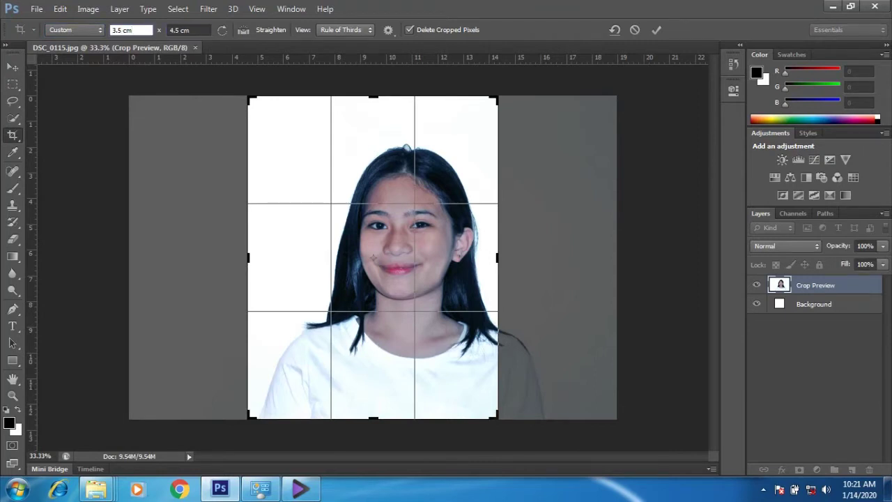
click(189, 30)
- Tighten the crop frame around the woman's head and shoulders, center her in it, and commit the crop
drag(374, 258, 347, 252)
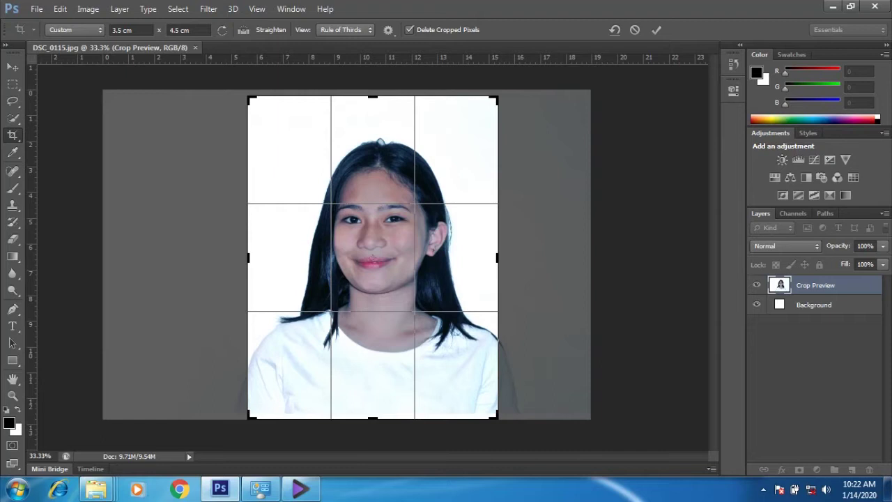
mouse_move(282, 119)
mouse_down()
mouse_move(292, 117)
mouse_move(274, 108)
mouse_up()
drag(261, 63, 263, 54)
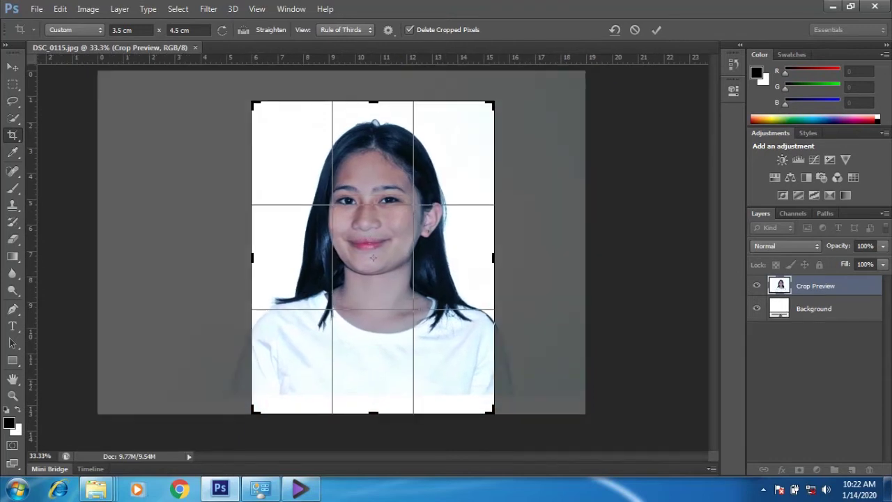
drag(494, 412, 441, 347)
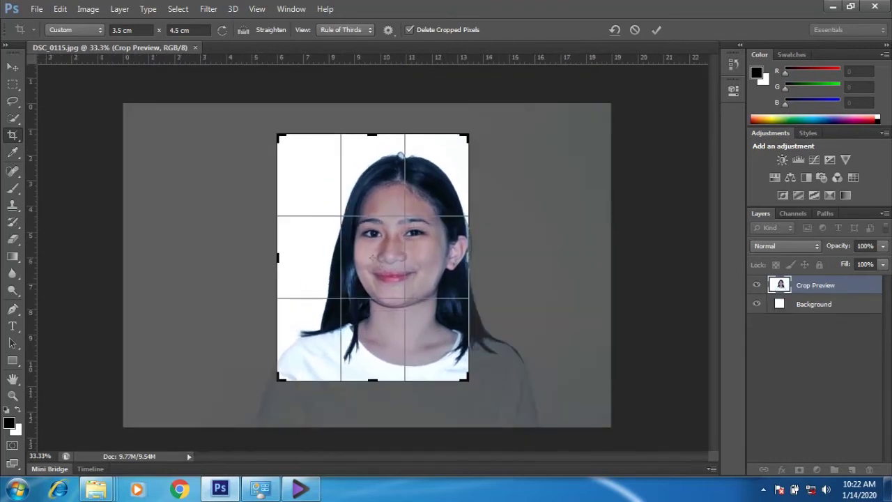
mouse_move(372, 257)
mouse_down()
mouse_move(365, 255)
mouse_move(377, 255)
mouse_up()
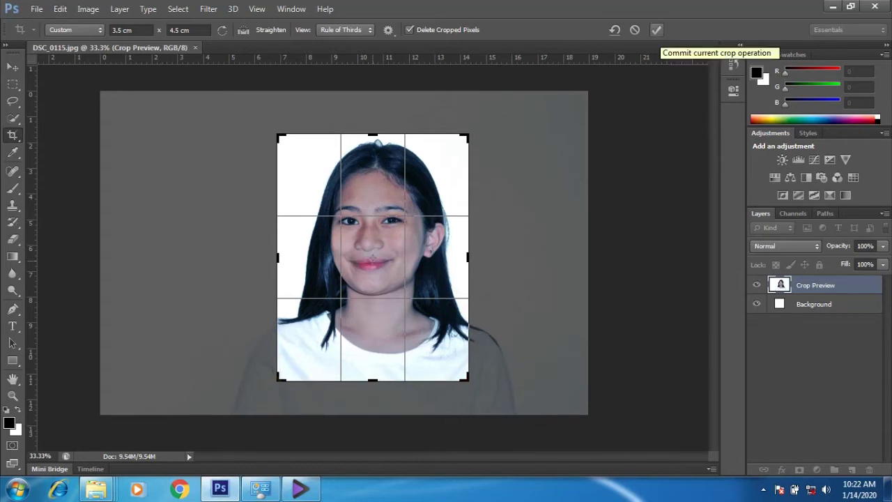
click(655, 30)
click(656, 30)
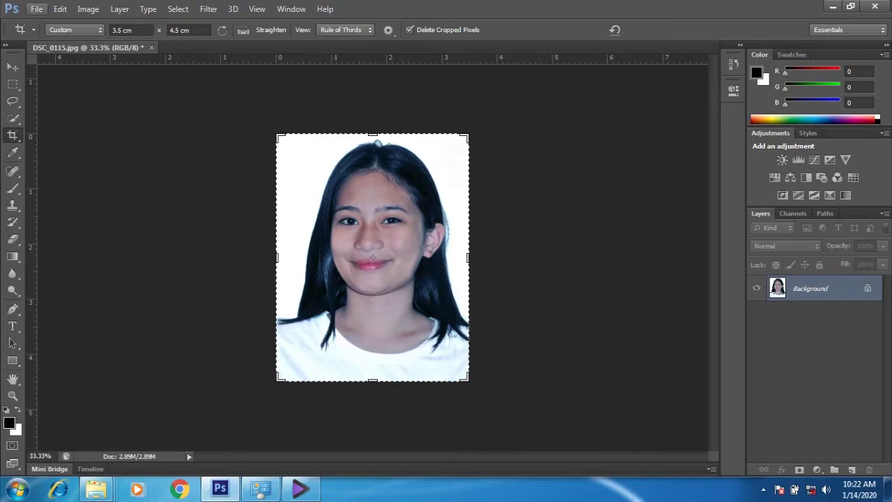
- Set the cropped photo's resolution to 300 pixels/inch in its image size settings
click(88, 8)
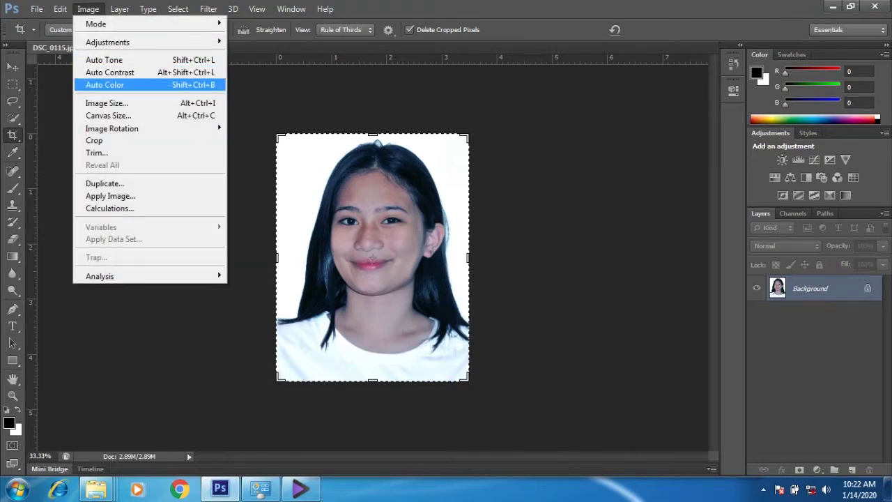
click(107, 103)
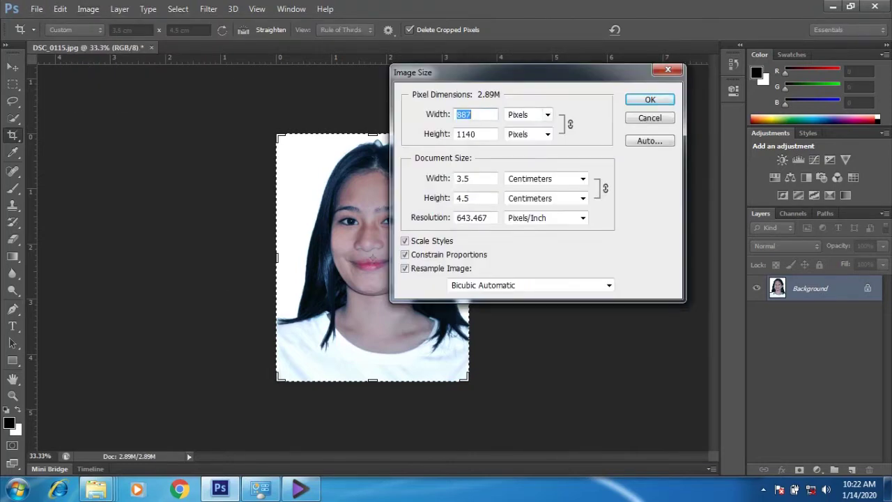
drag(530, 73, 646, 92)
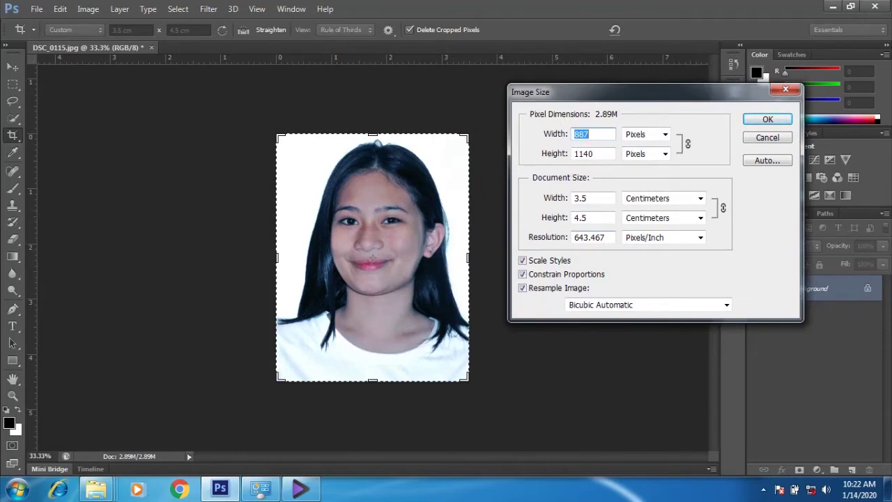
double_click(589, 237)
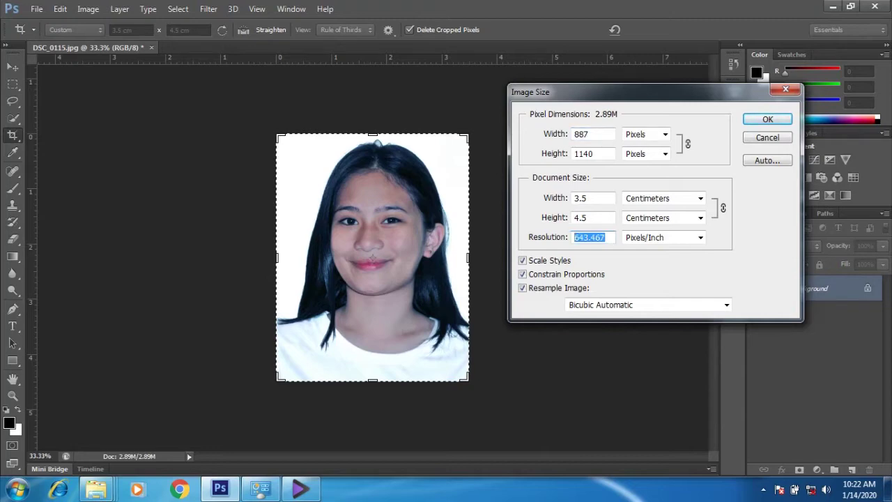
text(300)
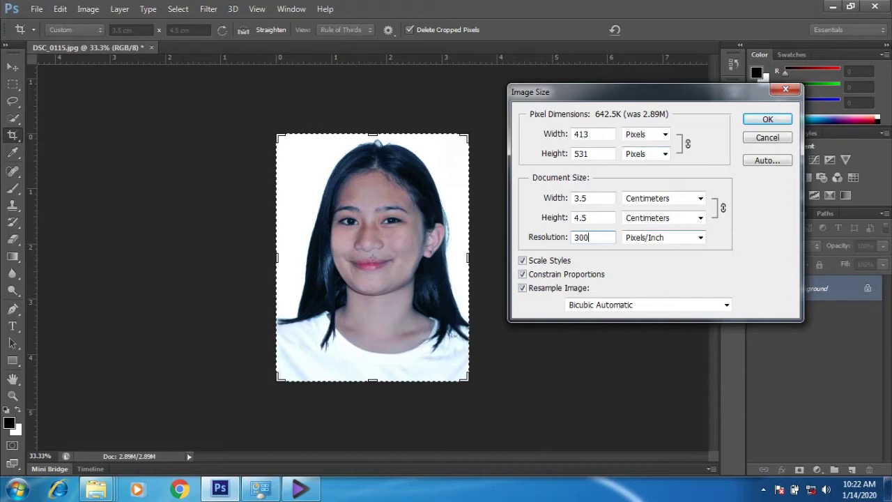
click(767, 119)
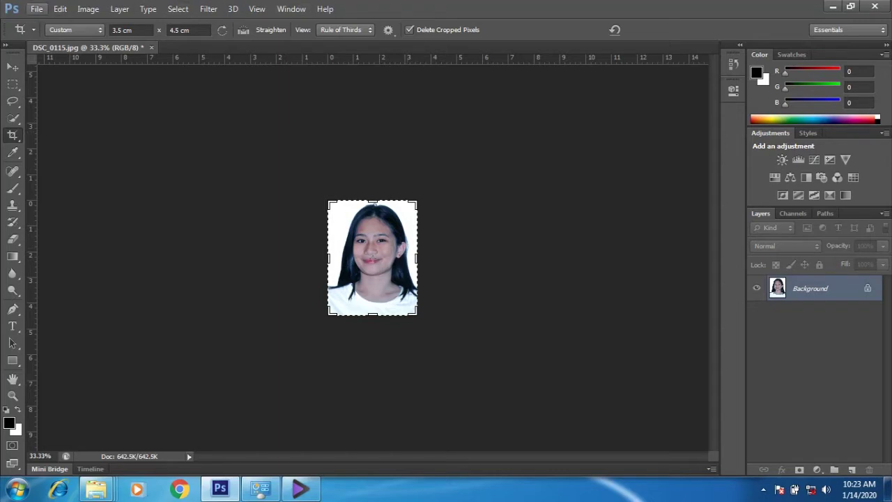
- Start a new document and choose the Custom preset for it
click(37, 9)
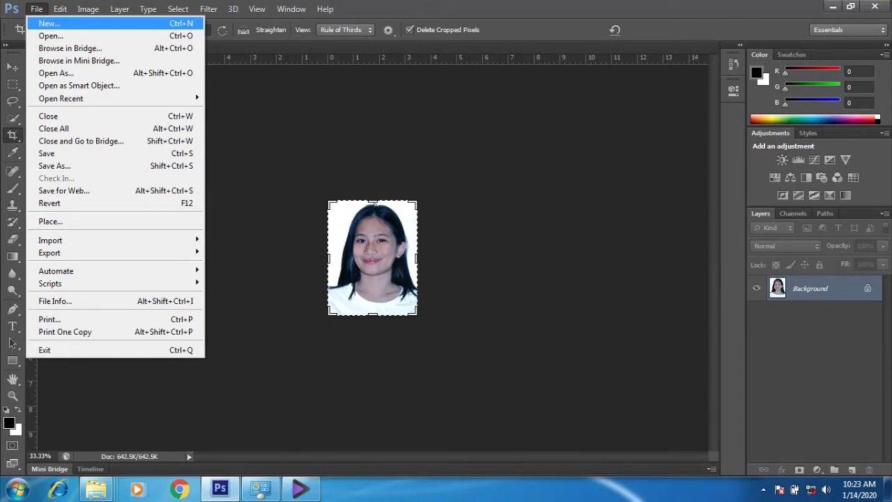
click(49, 23)
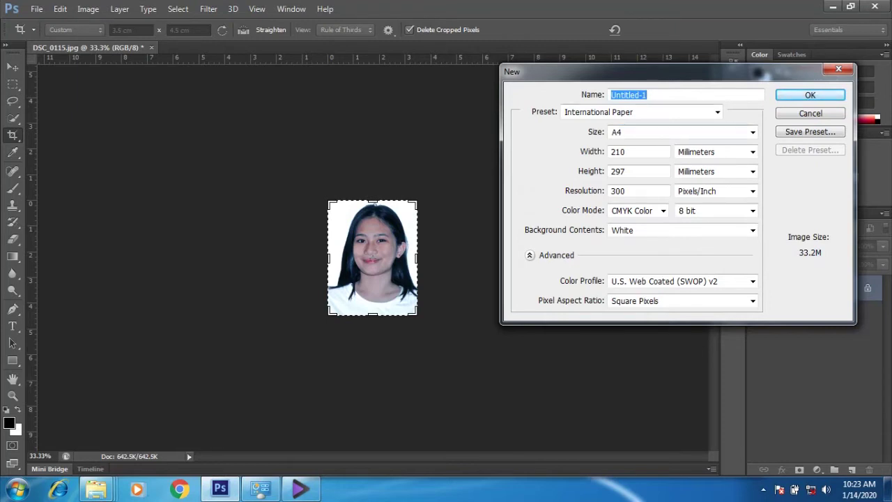
click(752, 132)
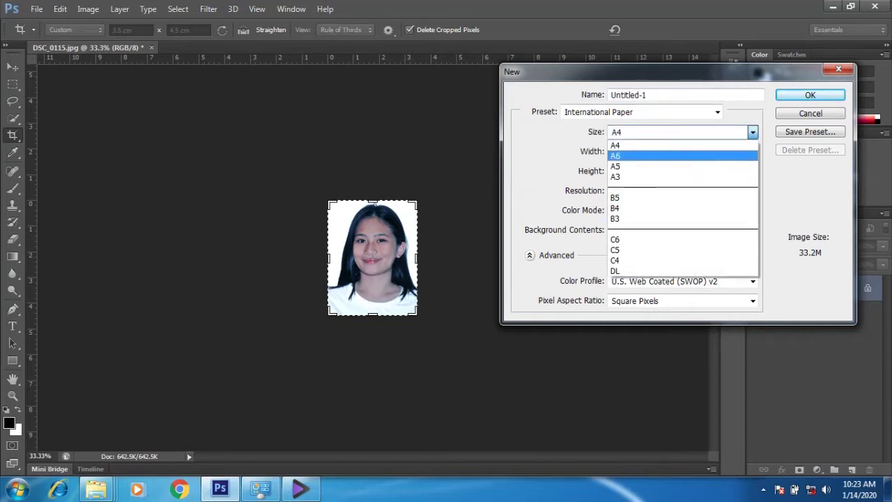
click(614, 145)
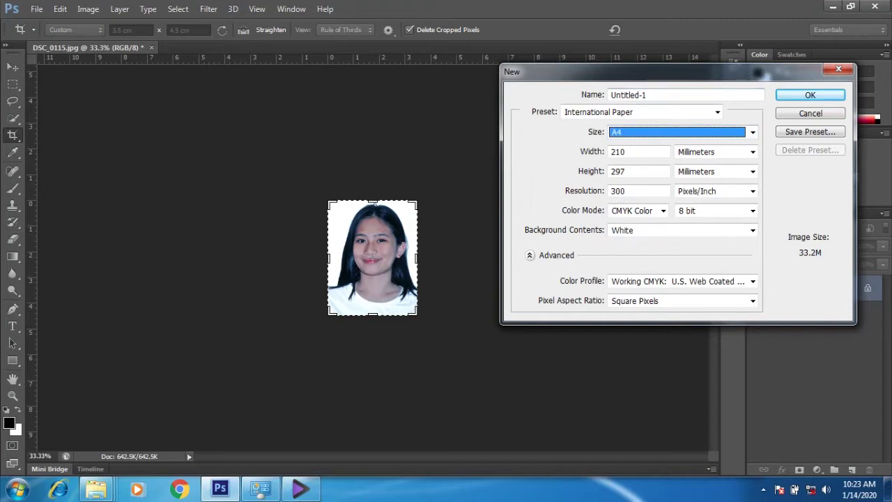
click(717, 111)
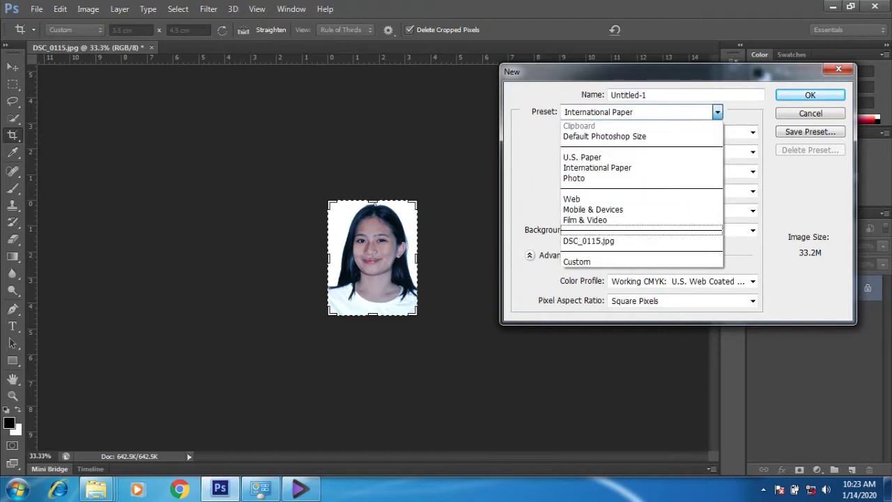
click(576, 261)
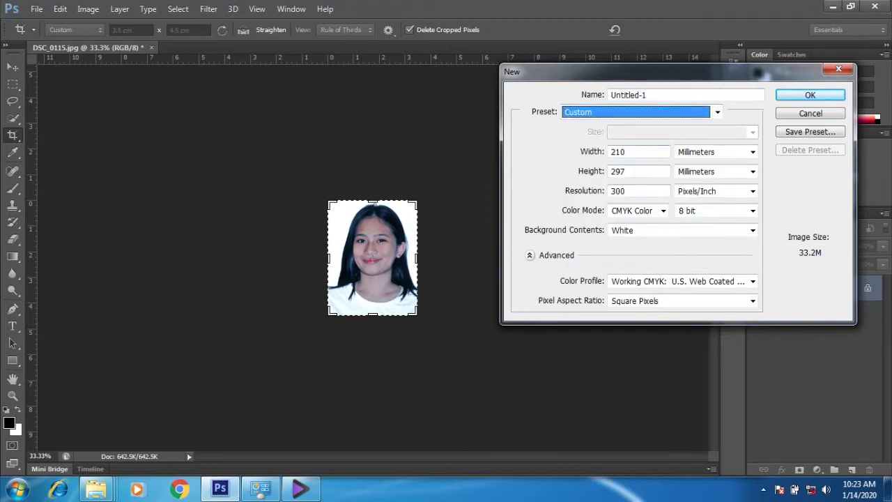
- Set the new document's size to 5 inches wide by 7 inches high and create it
double_click(618, 151)
click(752, 152)
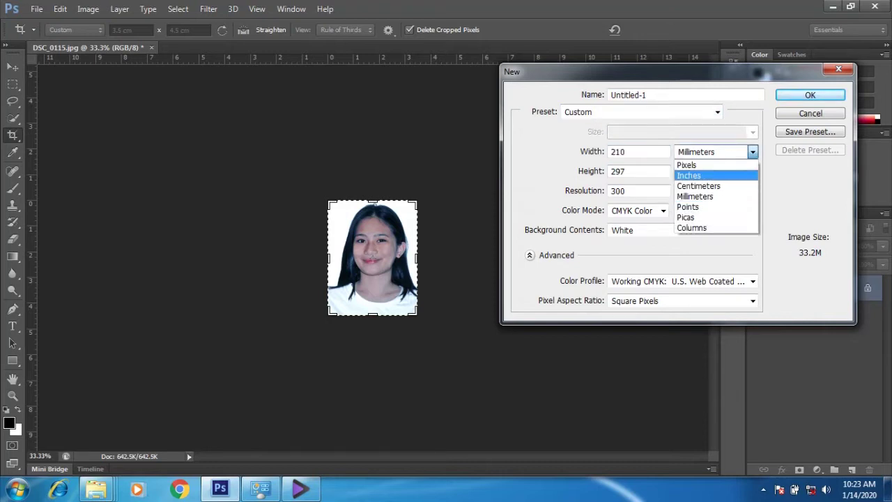
click(689, 175)
key(shift+Tab)
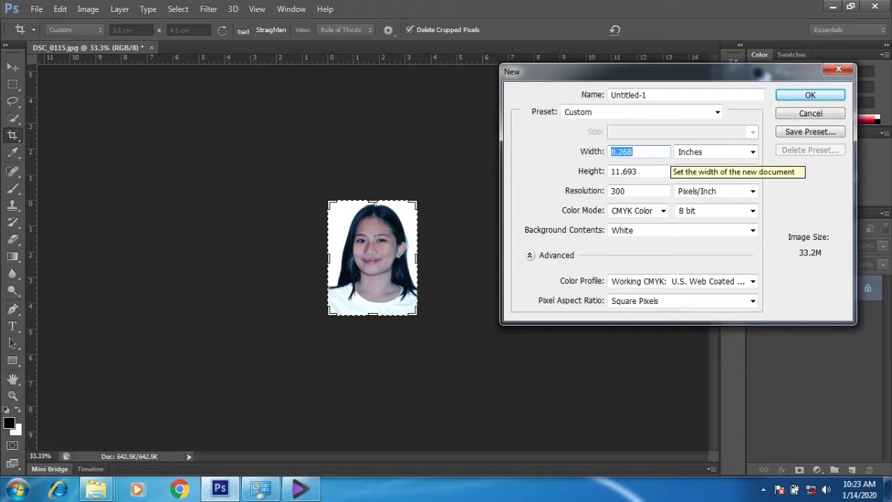
text(5)
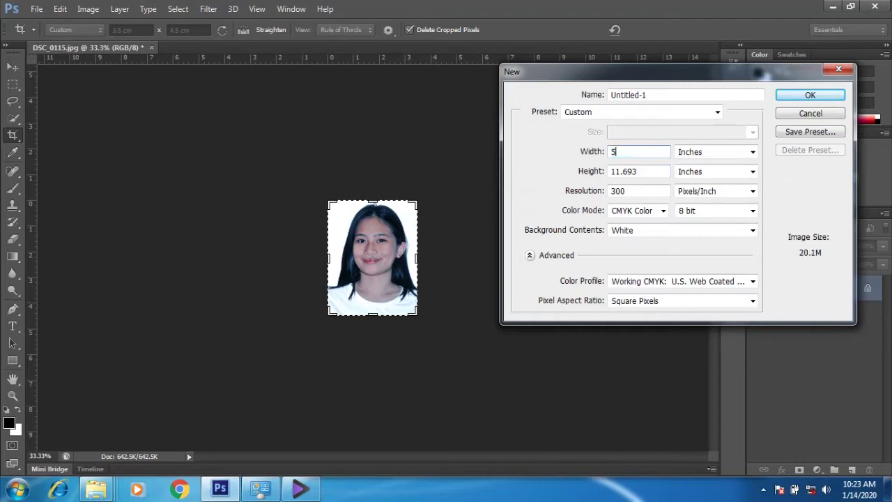
key(Tab)
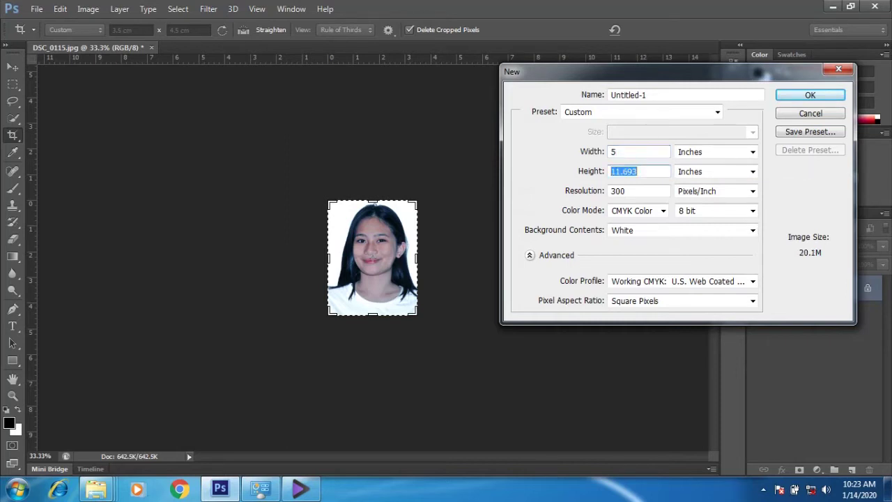
text(7)
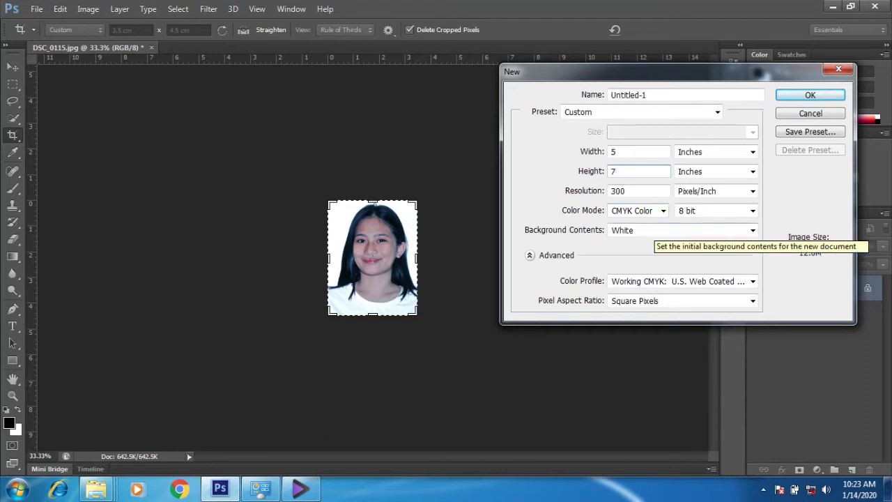
click(810, 95)
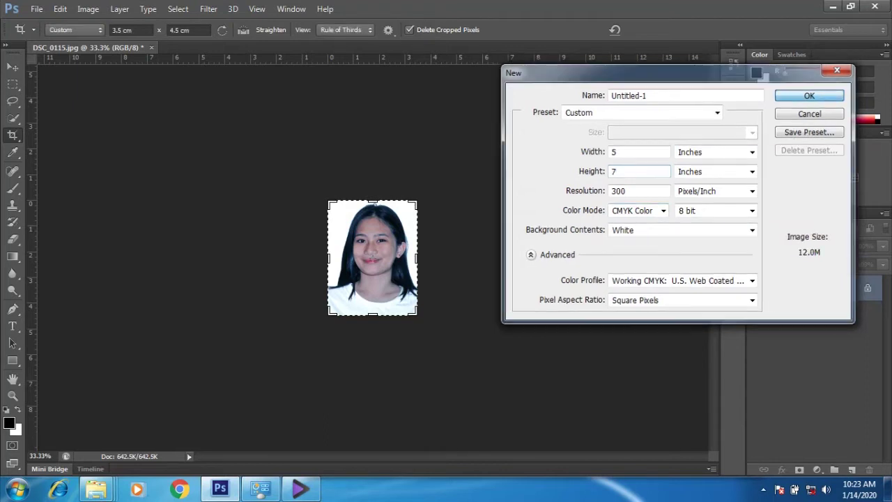
- Copy the cropped portrait from DSC_0115.jpg into the upper-left area of the new blank document
key(v)
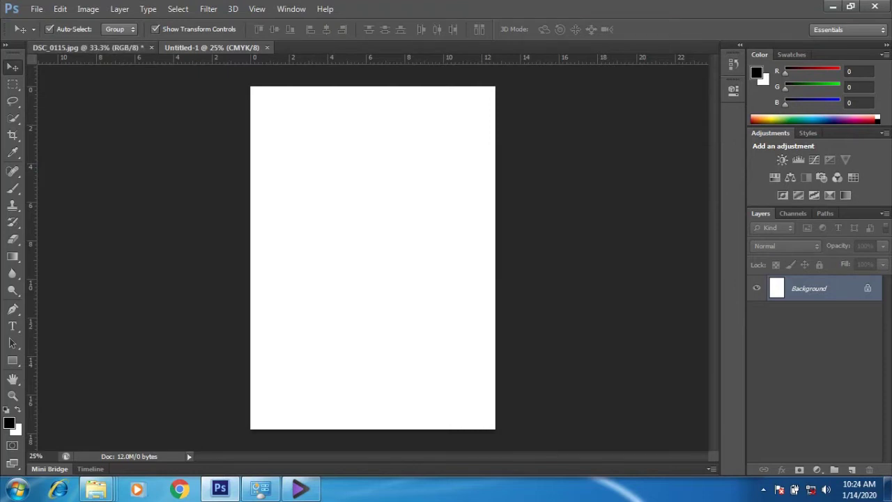
click(88, 47)
drag(347, 214, 384, 220)
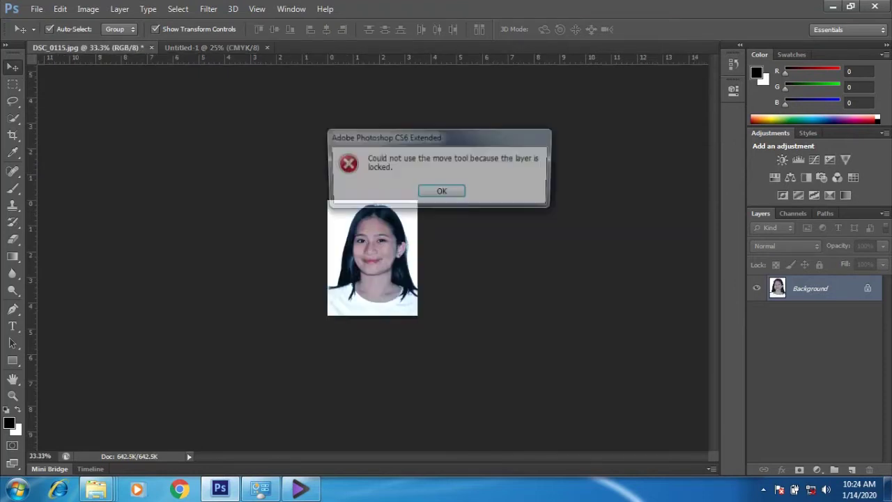
key(Return)
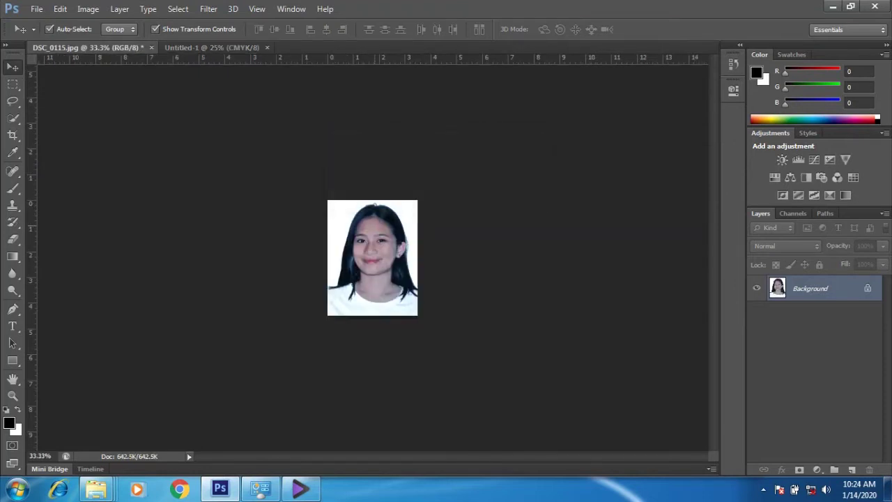
drag(374, 224, 319, 174)
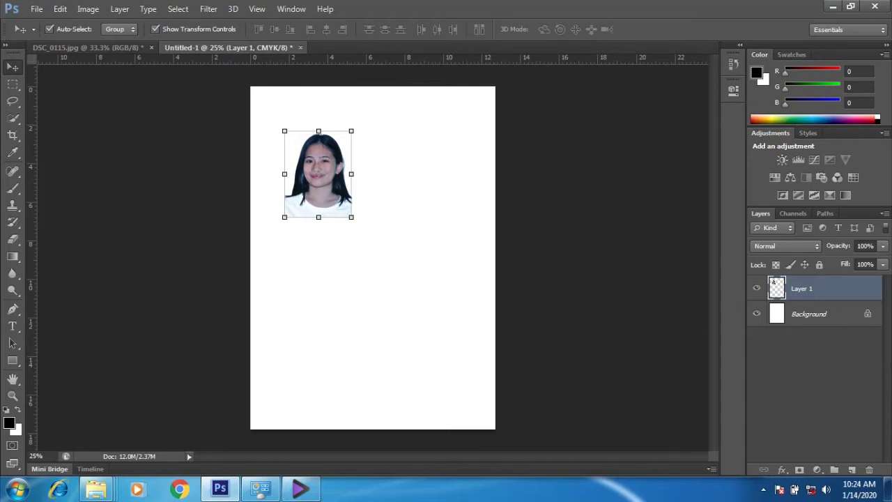
- Add a horizontal guide at about 4.55 cm and move the portrait into the page's upper-left corner
drag(314, 59, 320, 174)
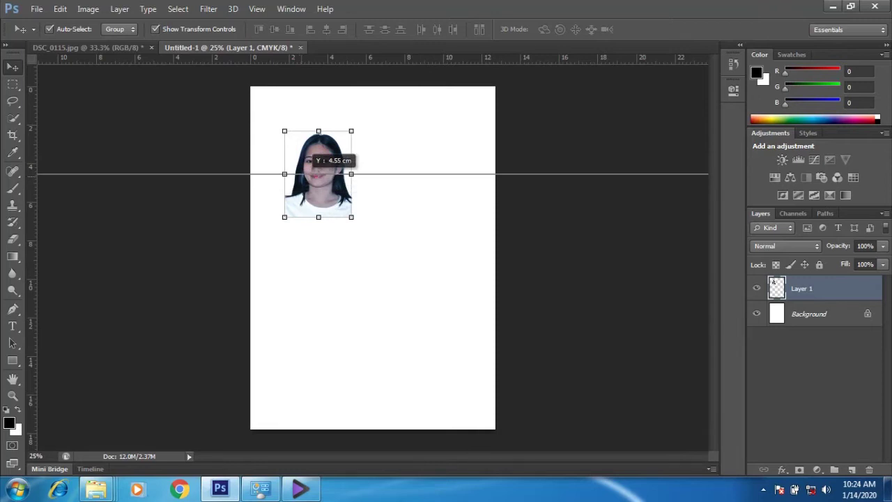
mouse_move(320, 174)
mouse_down()
mouse_move(320, 184)
mouse_move(319, 174)
mouse_up()
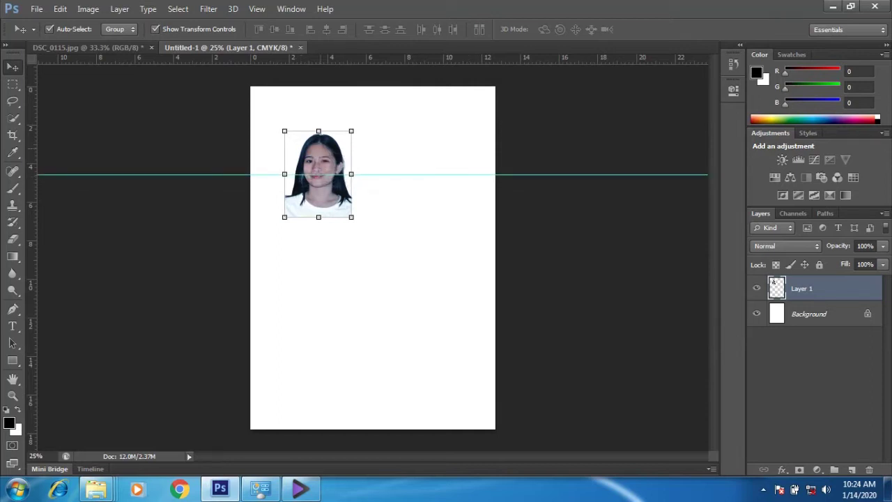
drag(334, 139, 296, 111)
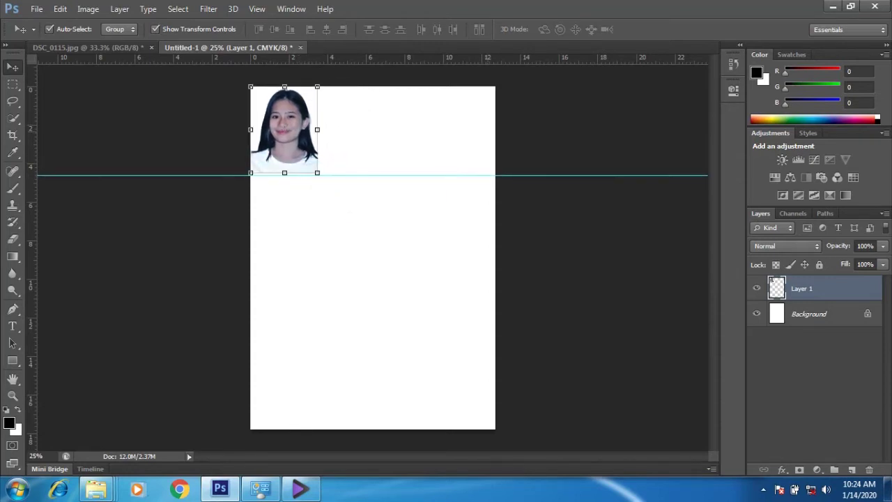
- Align the horizontal guide exactly with the portrait's bottom edge
scroll(48, 173, up, 2)
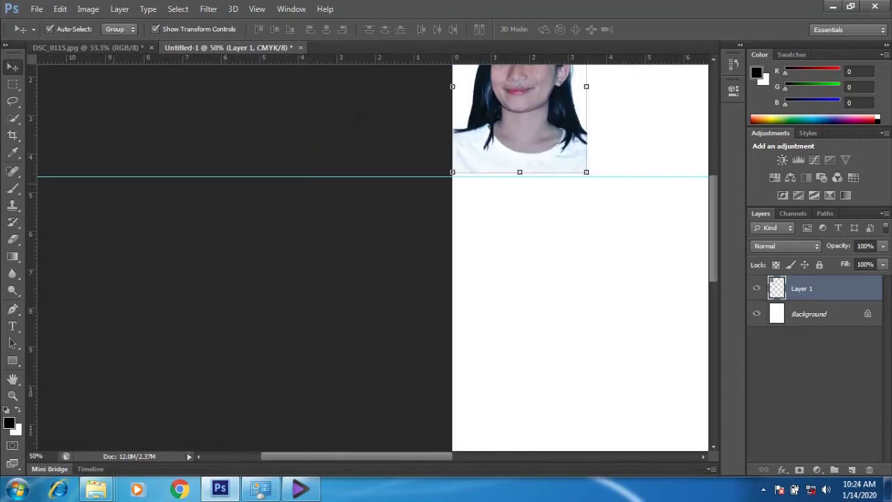
drag(127, 176, 128, 173)
scroll(127, 173, up, 3)
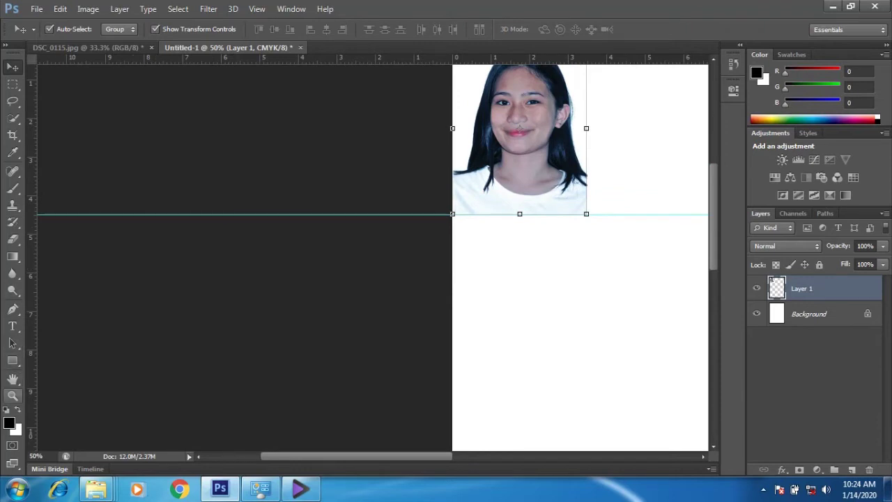
click(12, 395)
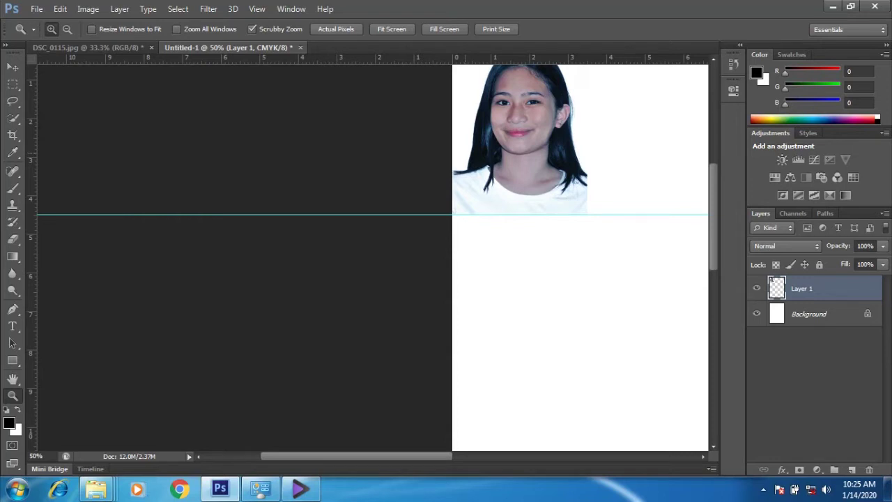
click(465, 153)
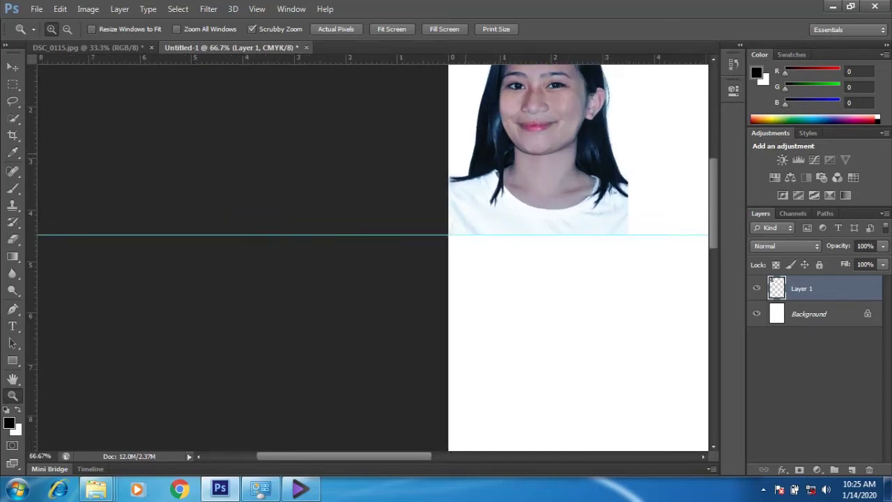
key(alt)
alt+click(474, 157)
alt+click(475, 157)
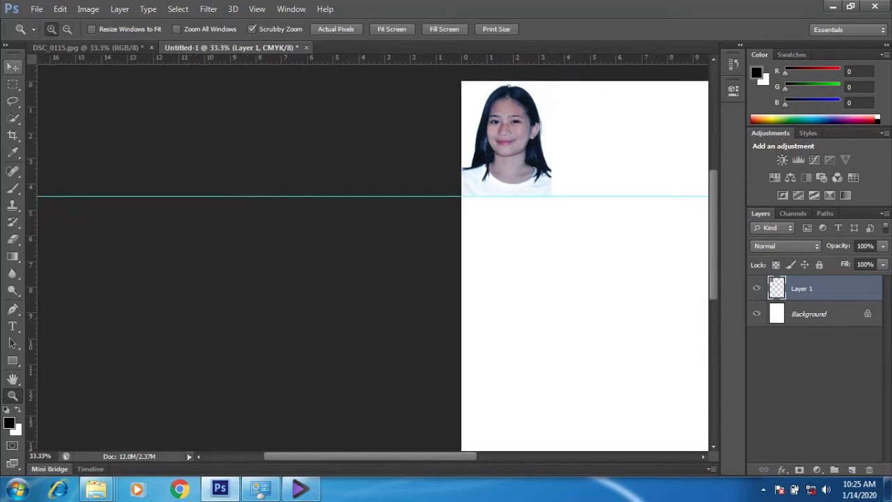
click(13, 67)
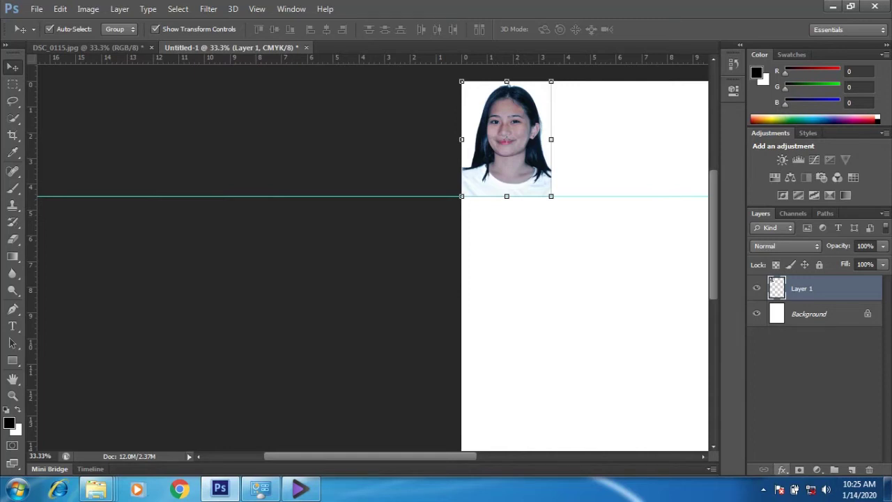
- Open the Stroke layer style settings for the portrait's layer, keeping the portrait in view
click(782, 470)
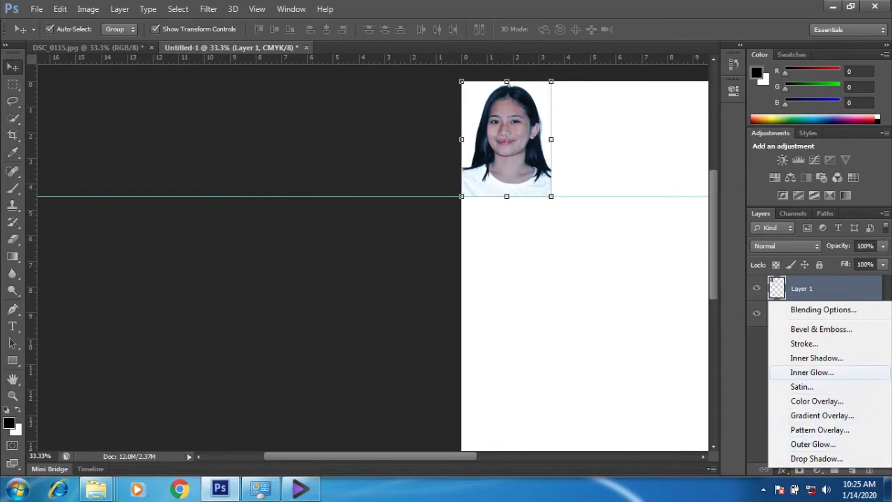
click(803, 343)
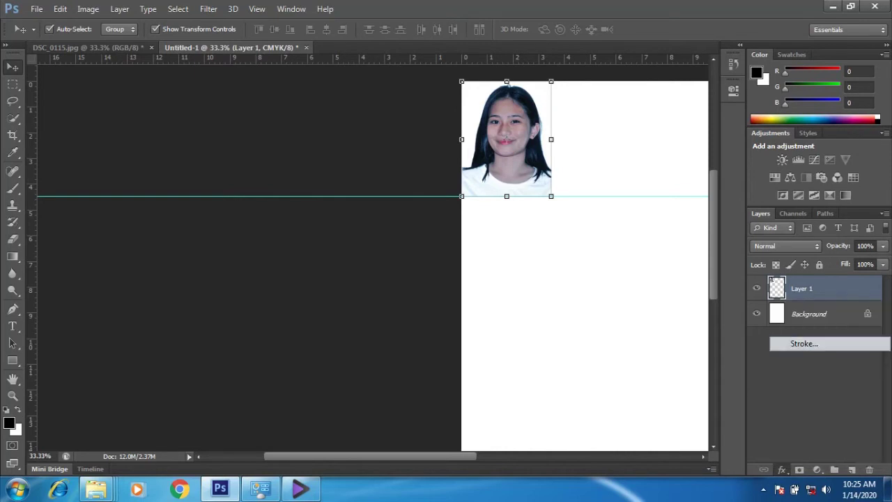
drag(313, 59, 540, 215)
click(629, 348)
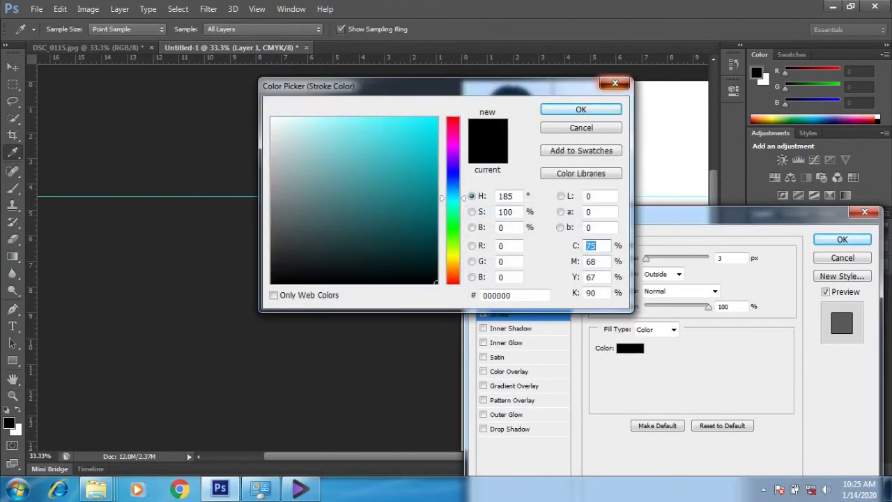
click(614, 83)
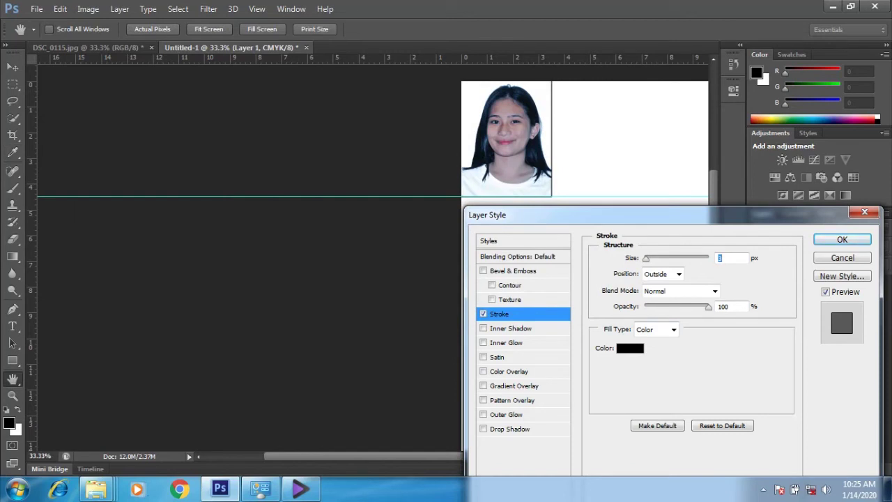
- Set the portrait's stroke to a neutral gray color with a size of 1 px and apply the layer style
click(629, 348)
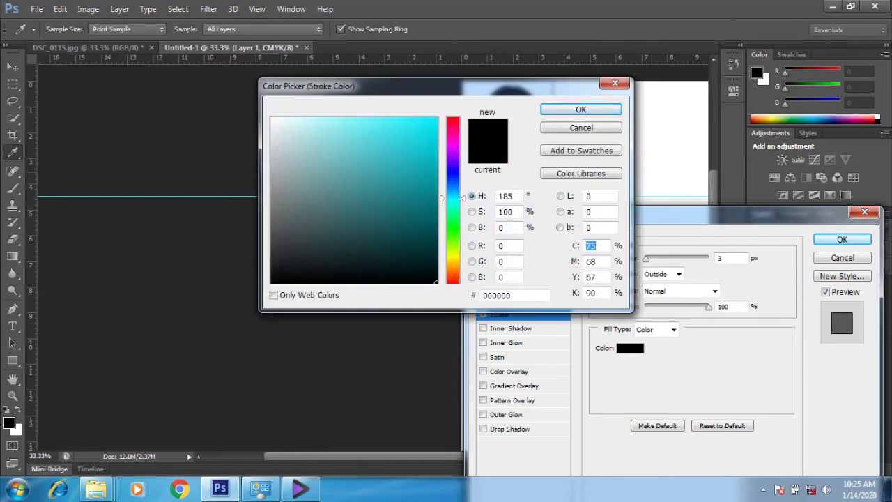
click(271, 118)
drag(418, 85, 381, 92)
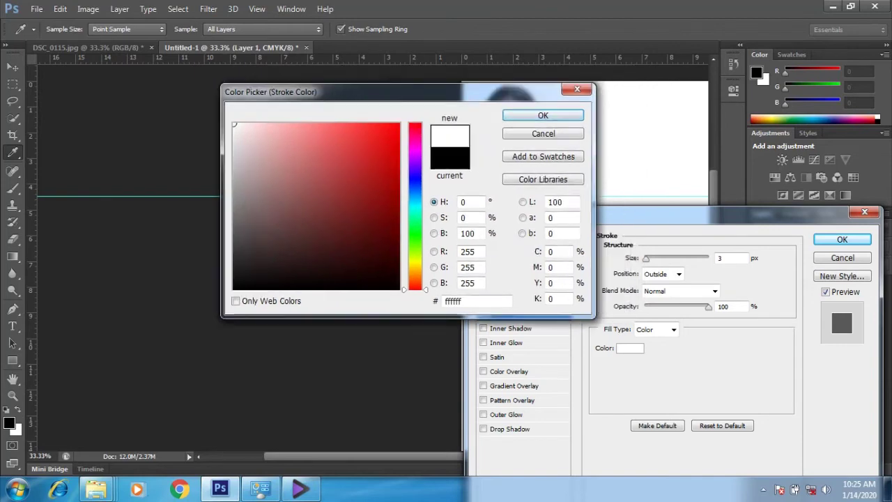
mouse_move(268, 92)
mouse_down()
mouse_move(108, 92)
mouse_move(90, 111)
mouse_up()
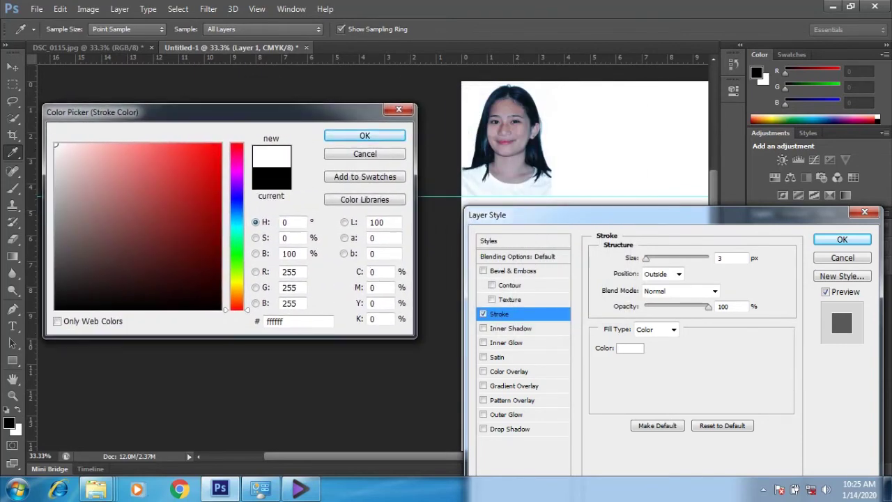
click(55, 160)
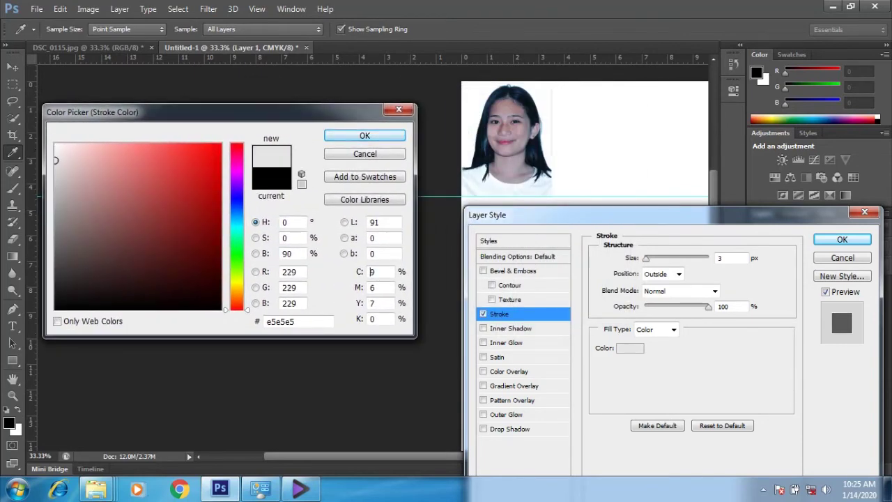
click(56, 195)
key(Return)
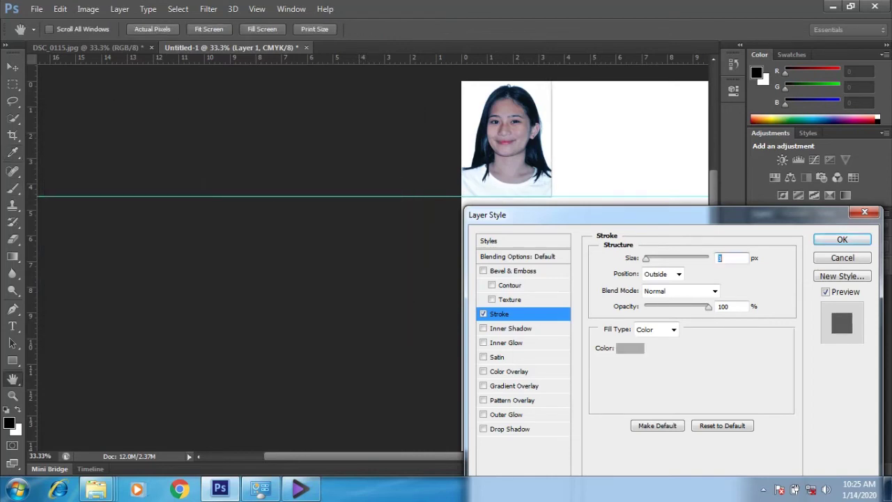
text(1)
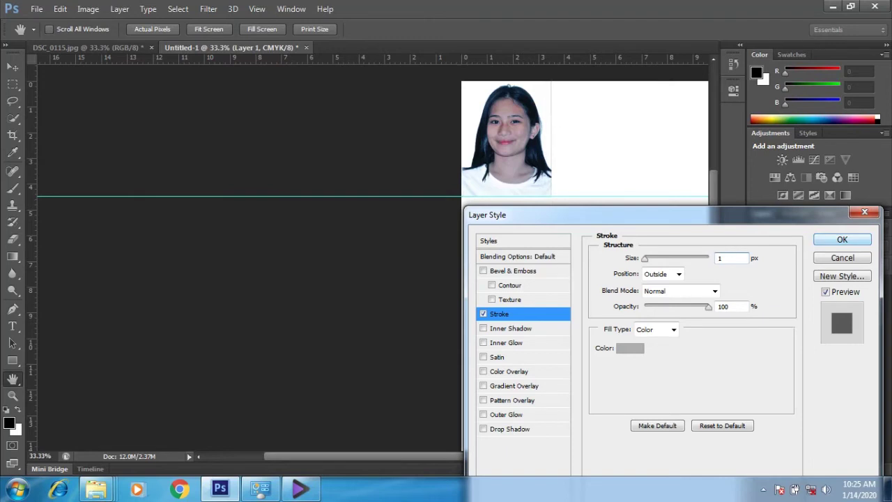
key(Return)
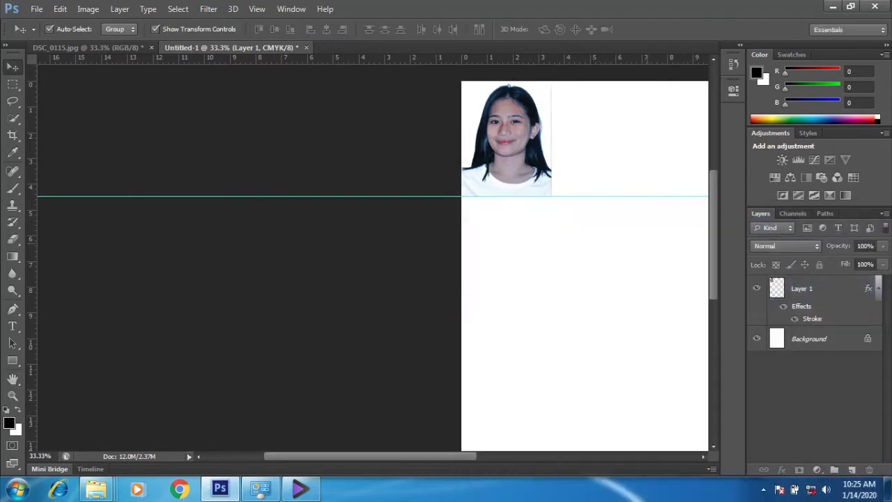
- Switch to full screen mode with the menu bar and show the page's full width
key(ctrl+plus)
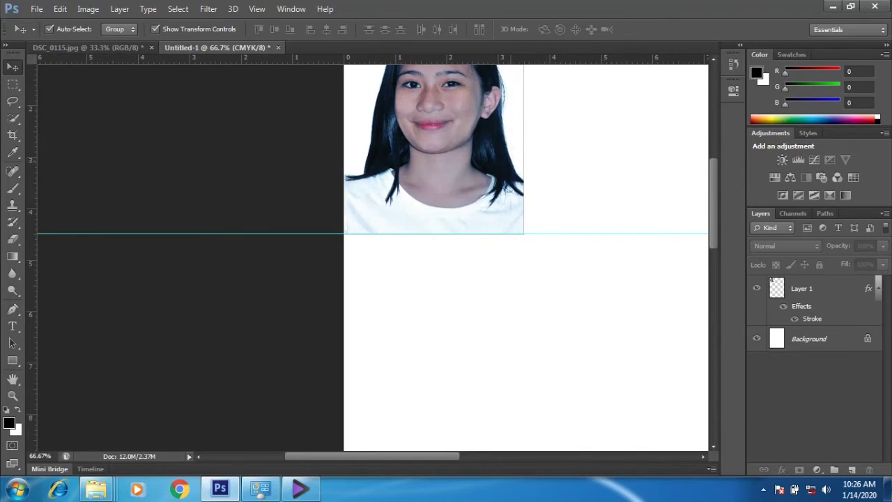
key(ctrl+minus)
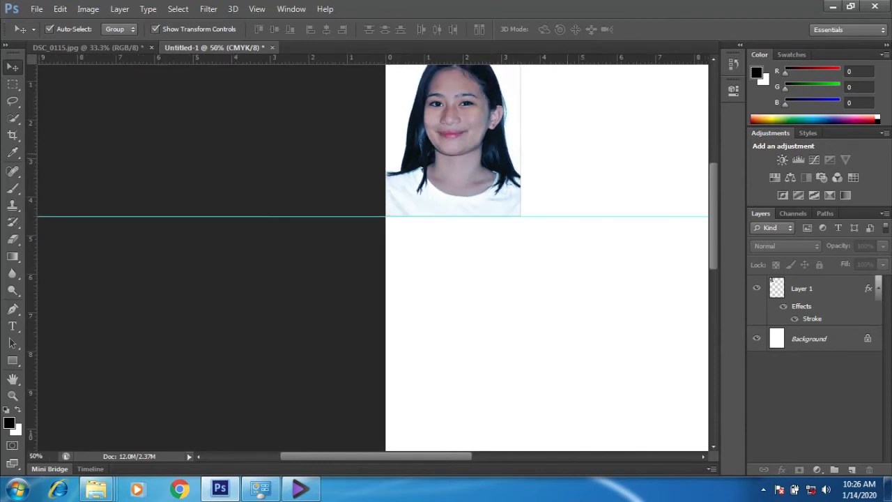
key(f)
key(ctrl+minus)
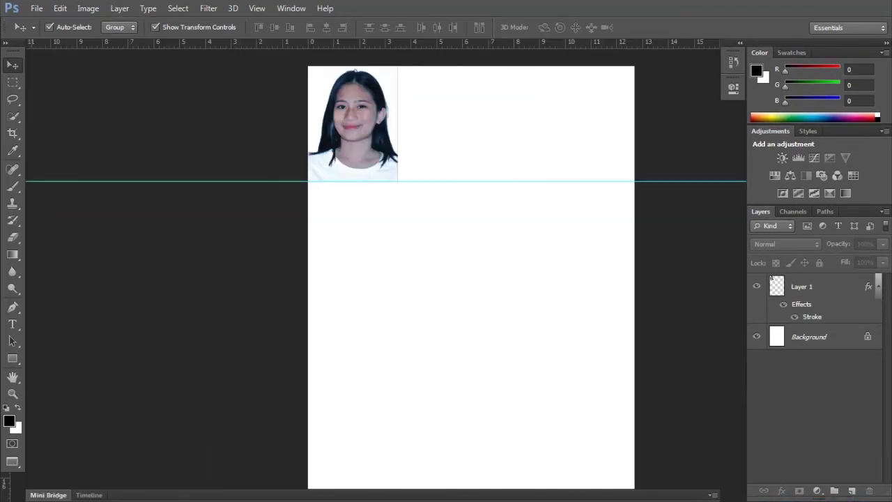
- Duplicate the portrait layer and place the copy flush against the right edge of the original
click(771, 278)
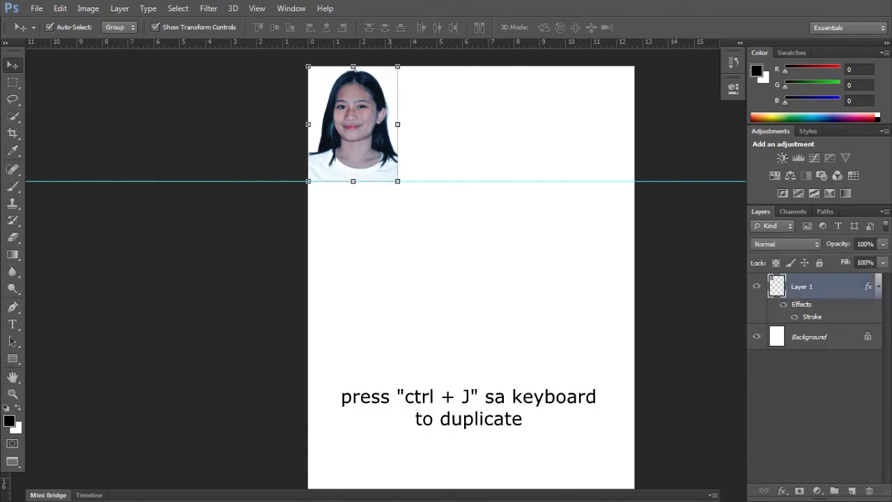
key(ctrl+j)
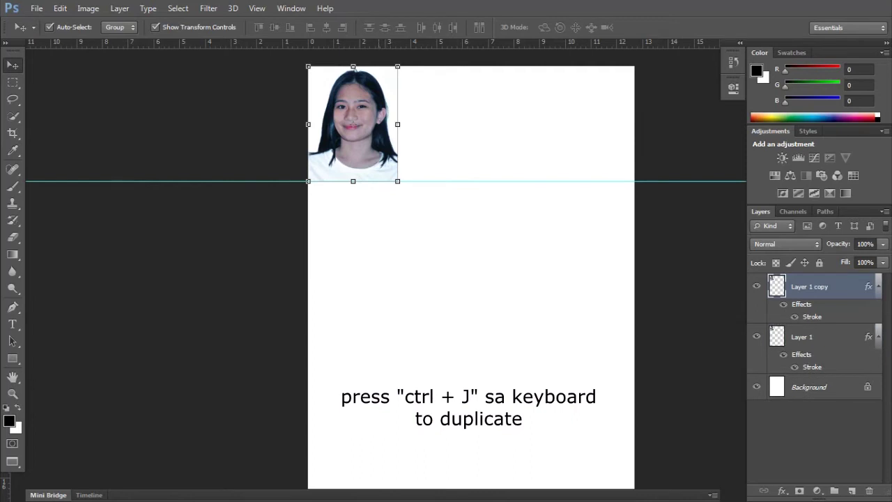
drag(384, 100, 474, 100)
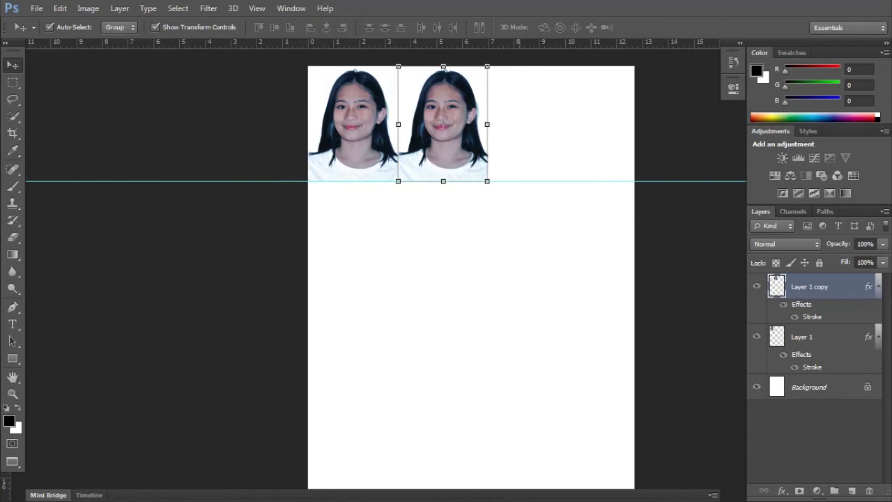
key(Right)
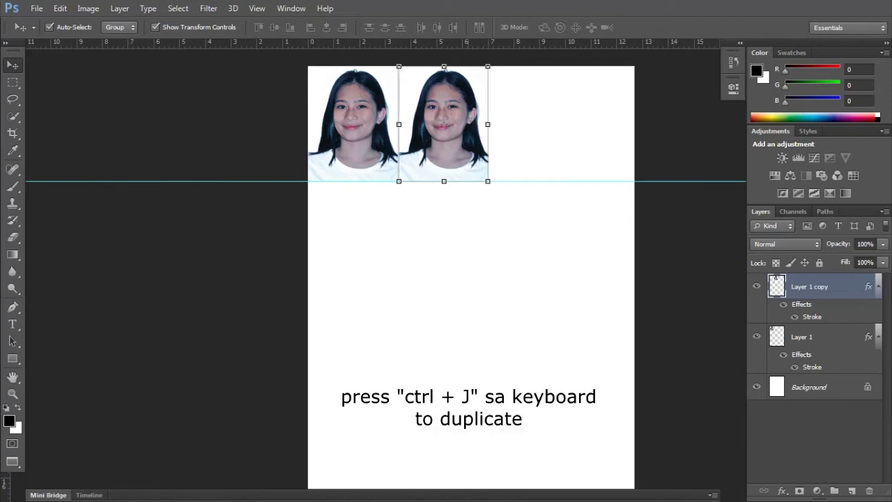
- Duplicate the second portrait and place the copy flush against its right edge as the third photo in the row
key(ctrl+j)
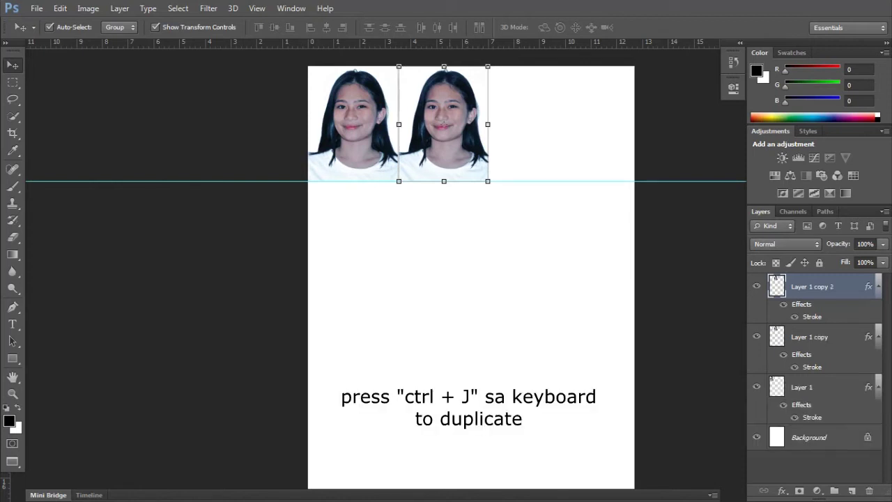
key(Right)
key(Right)
key(Right)
key(Right)
key(Right)
key(Right)
key(Right)
key(Right)
key(Right)
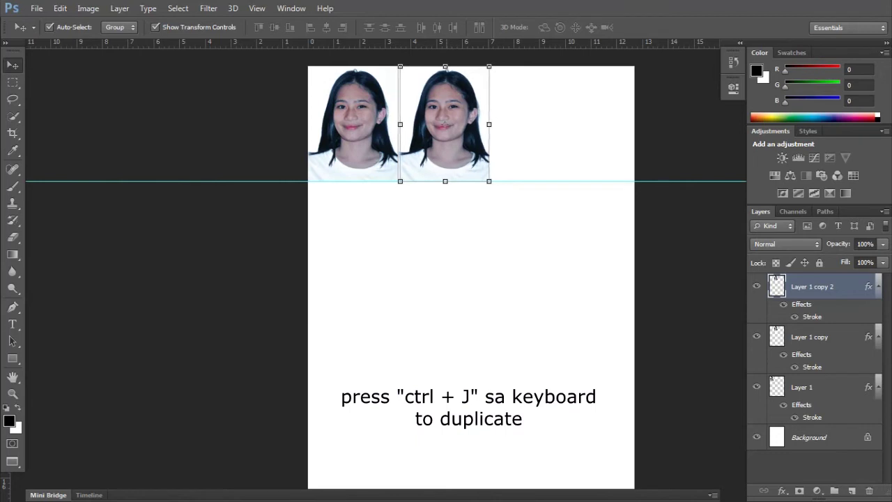
drag(451, 123, 554, 93)
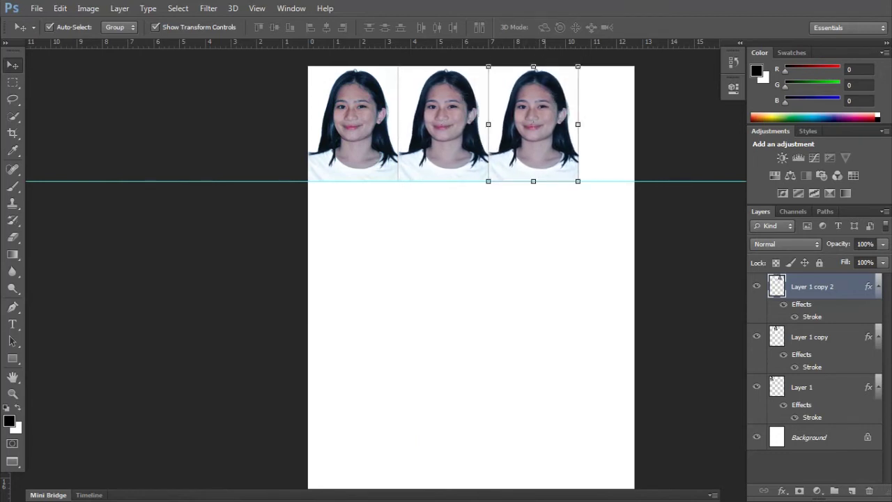
key(Right)
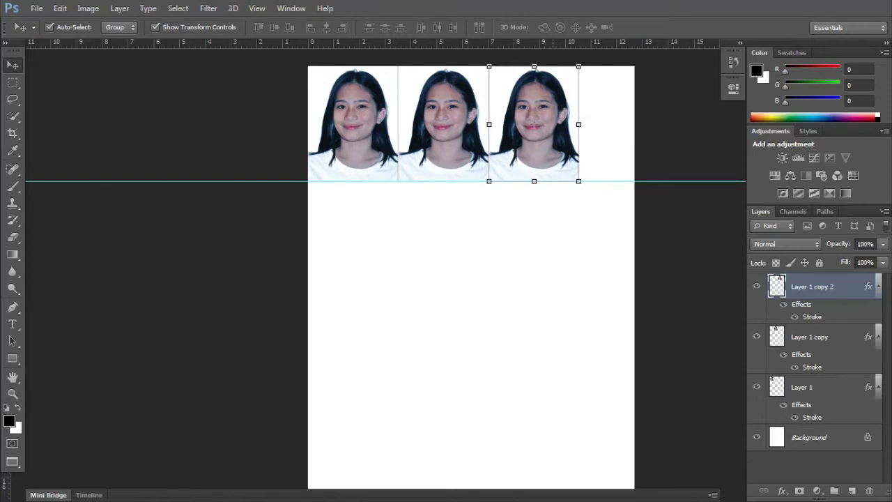
click(597, 119)
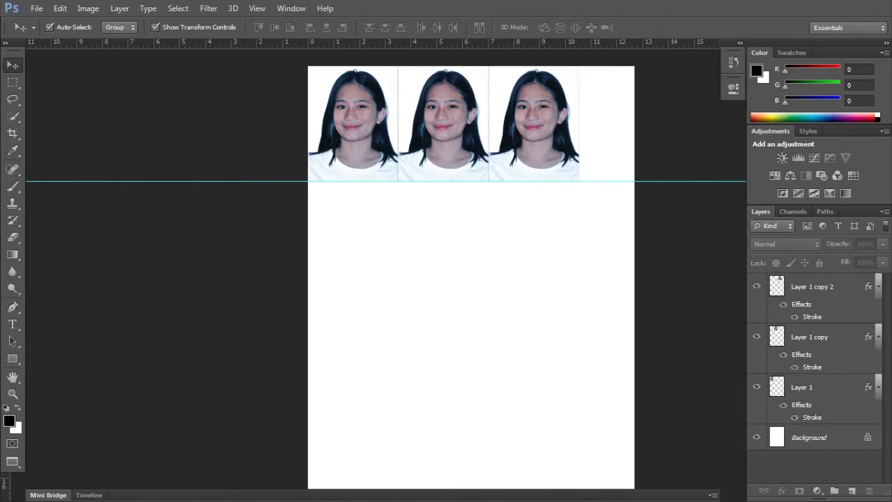
double_click(842, 286)
click(863, 212)
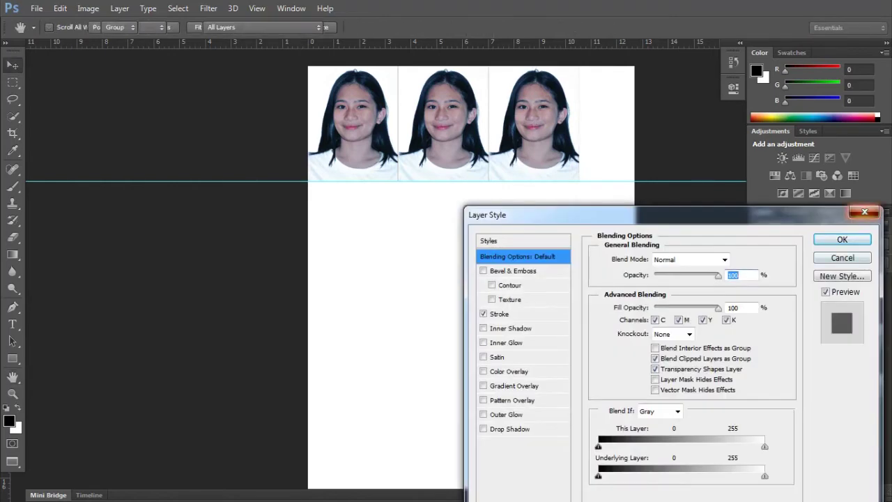
key(Return)
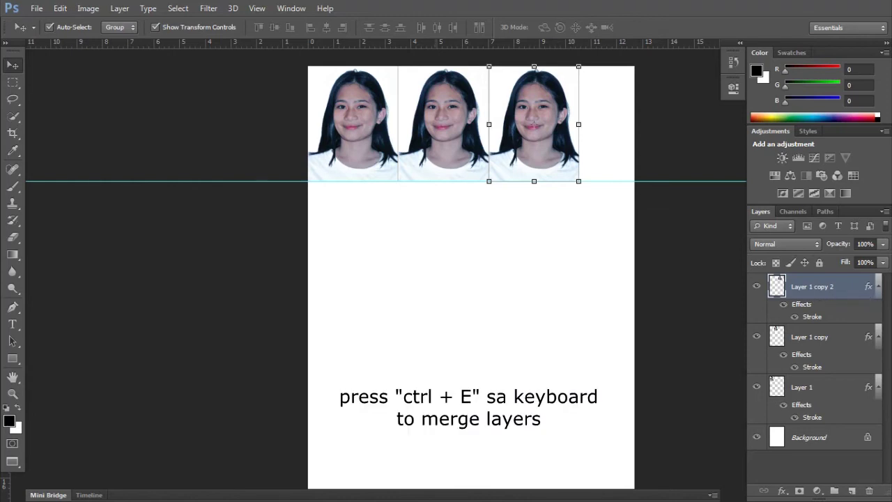
- Merge the three portraits into one layer and duplicate the row, placing the copy directly beneath the first row
key(ctrl+e)
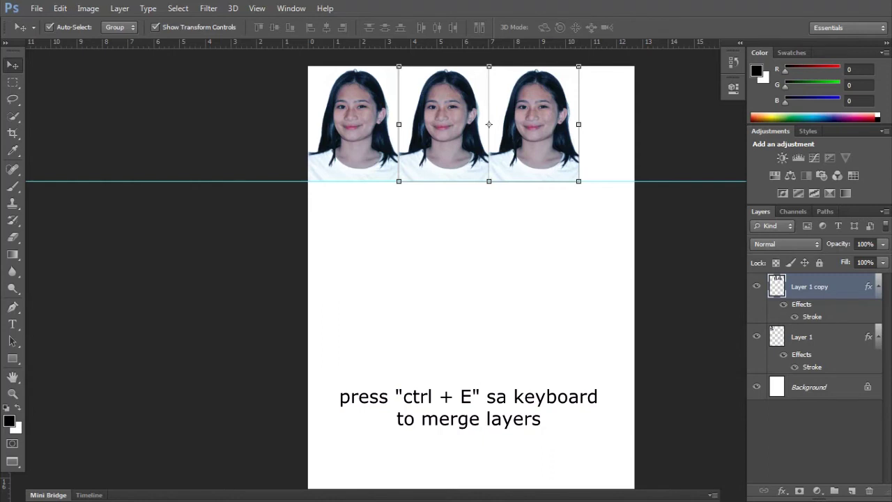
key(ctrl+e)
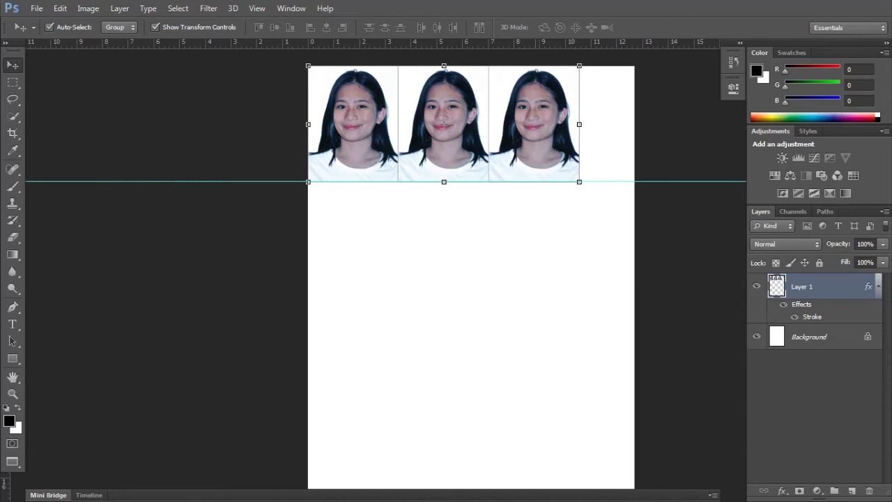
key(ctrl+j)
drag(535, 105, 548, 220)
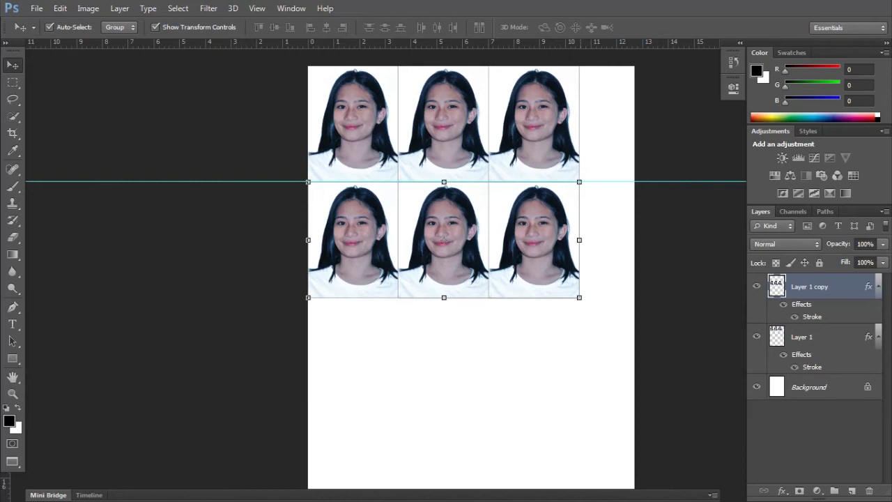
key(Down)
key(Down)
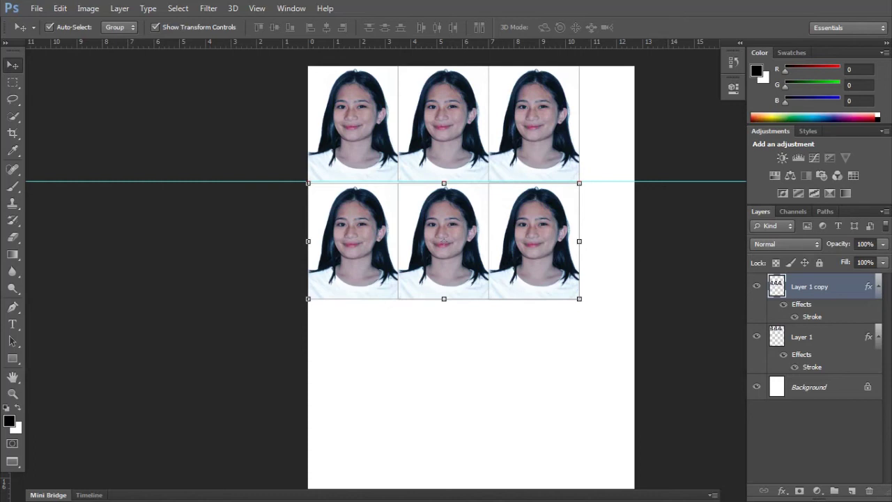
- Merge both photo rows into one layer and move the block about 1 cm in from the page's left edge and slightly down
key(ctrl+e)
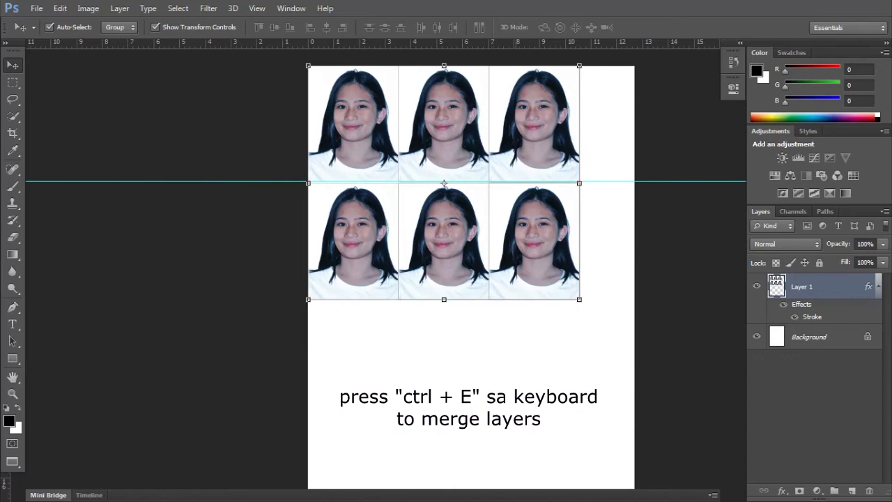
key(Up)
drag(479, 214, 498, 241)
drag(503, 251, 517, 270)
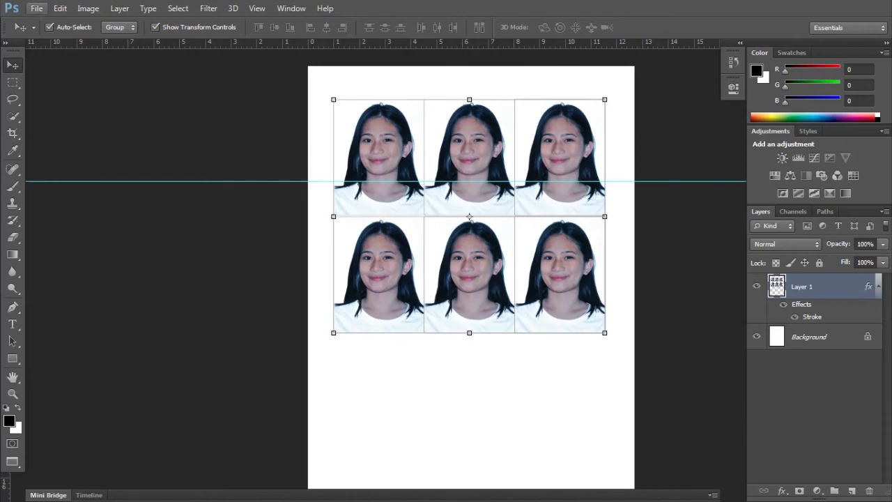
- Open the print setup and set the EPSON L3110 printer's document size to 13 x 18 cm (5 x 7 in)
click(36, 8)
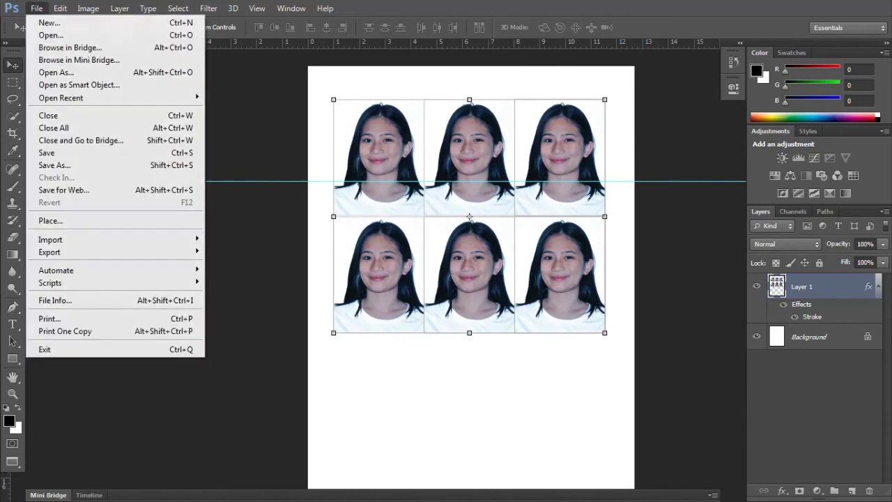
click(49, 319)
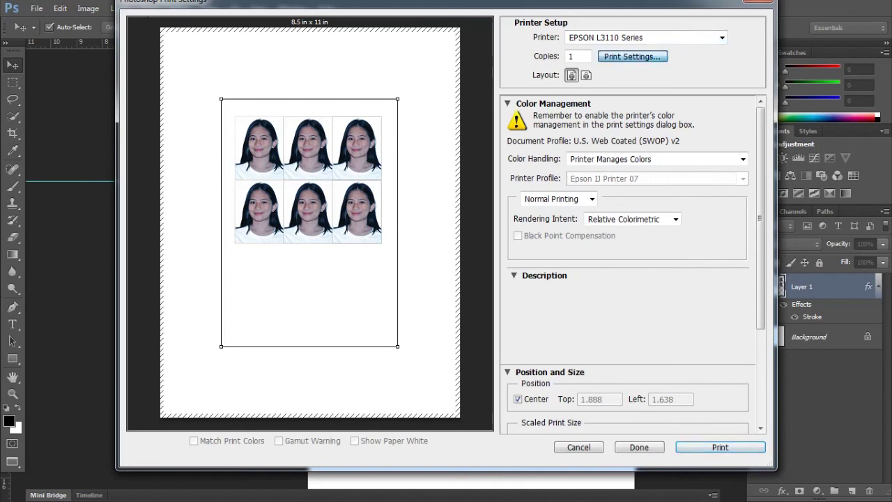
click(632, 56)
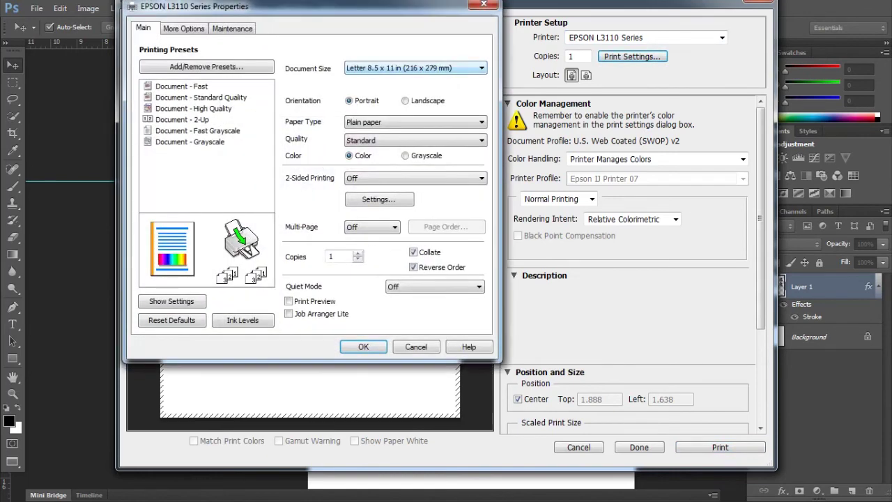
double_click(415, 68)
click(415, 68)
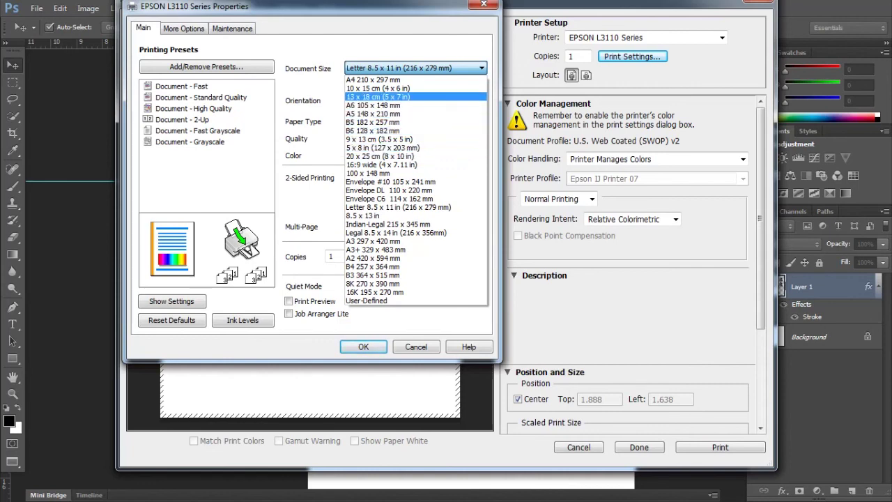
click(378, 96)
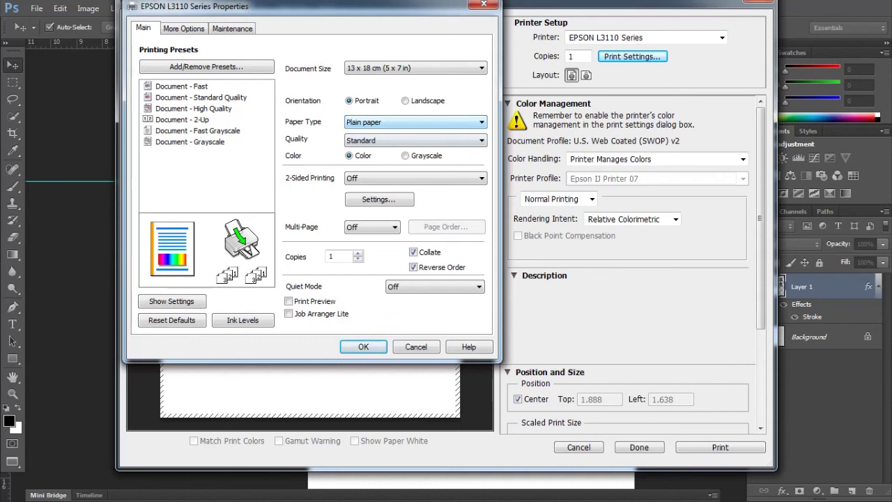
- Set the plain-paper print quality to the maximum through More Settings and apply the printer properties
click(415, 140)
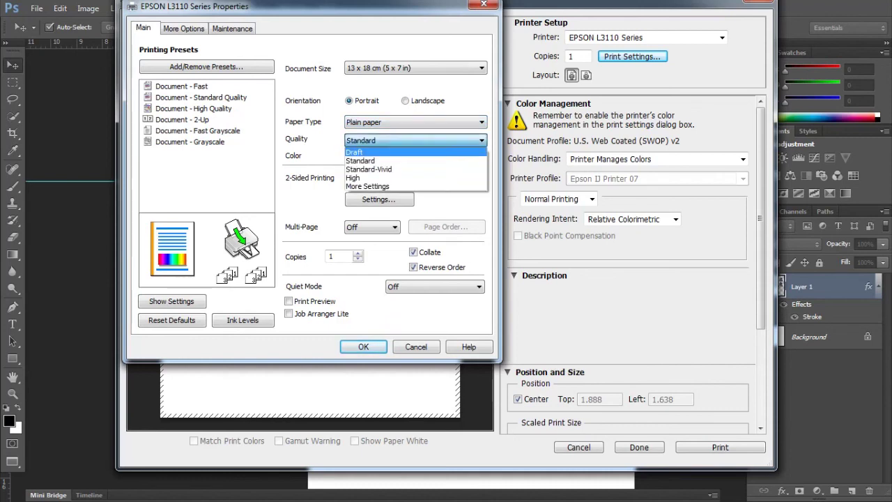
key(Return)
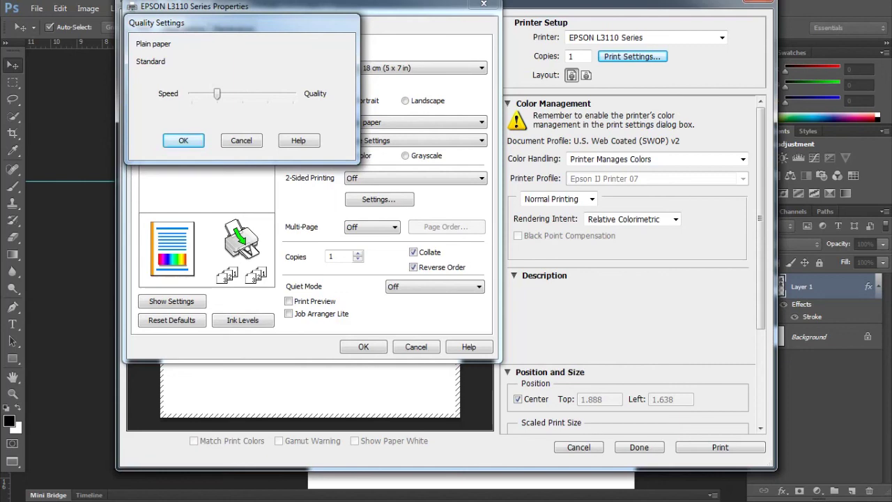
drag(217, 94, 292, 93)
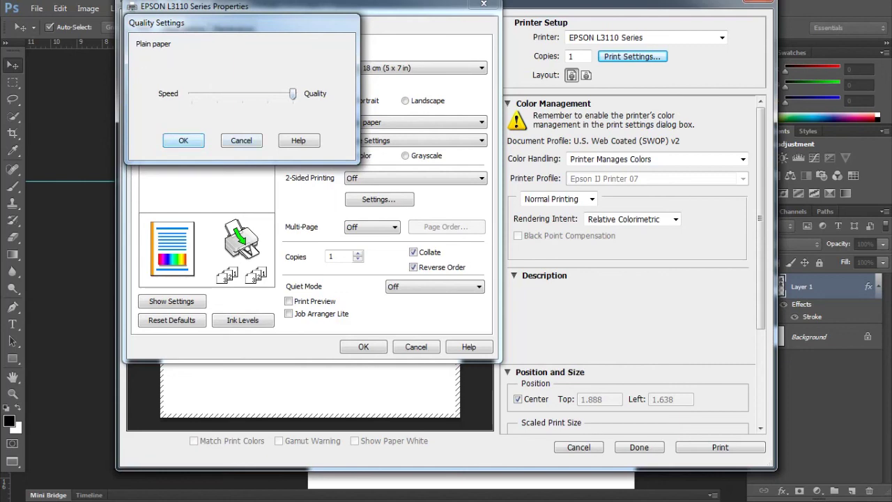
click(183, 140)
key(Return)
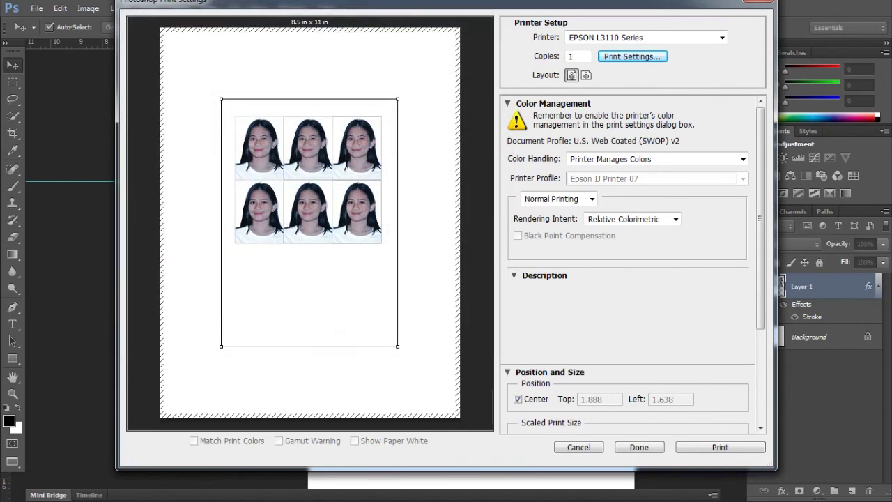